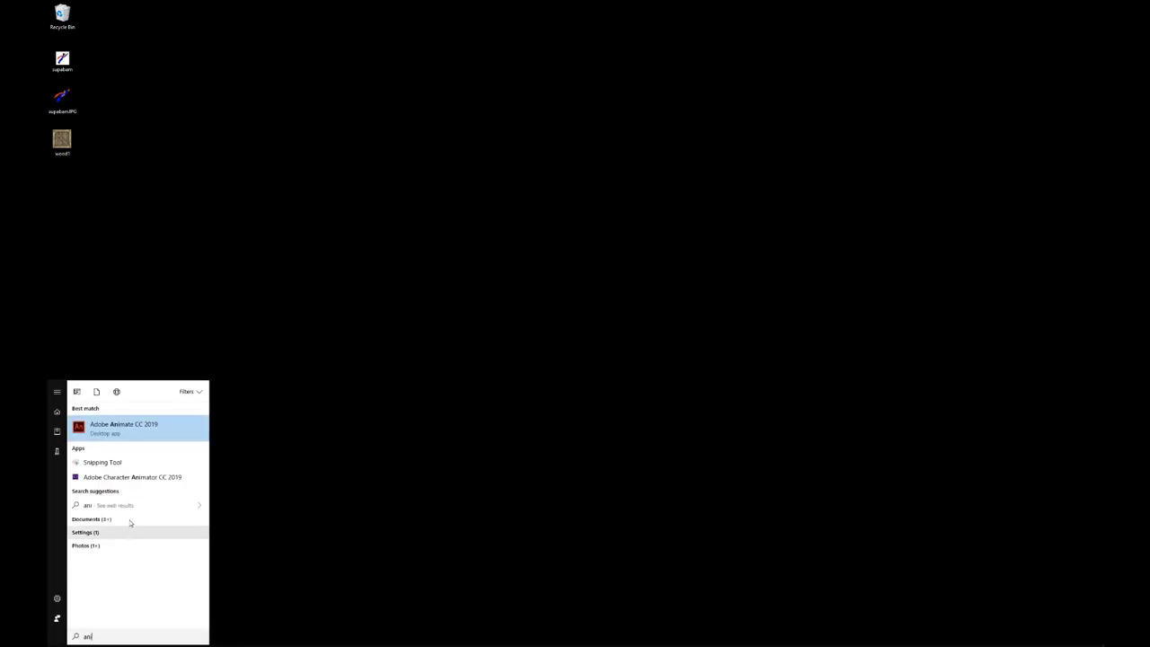
Launch Adobe Animate CC 2019 from the Start menu's 'ani' search results
click(124, 430)
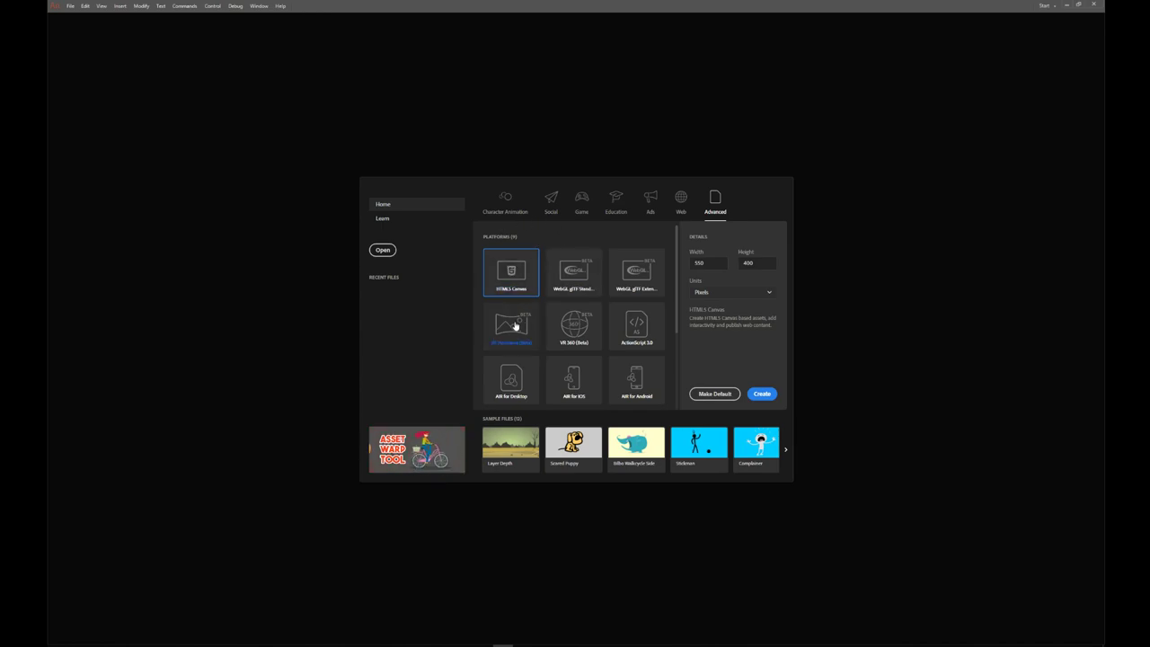
Pick the ActionScript 3.0 preset and change the stage from 550 to 1920 wide by 1080 high
click(651, 338)
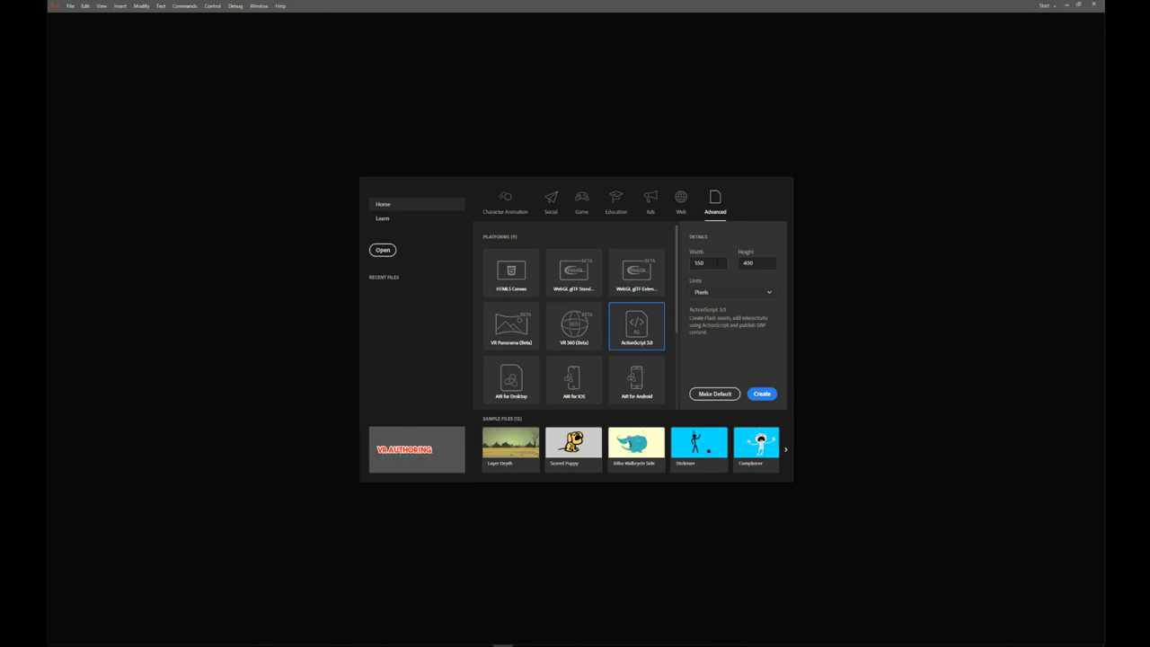
drag(717, 263, 679, 262)
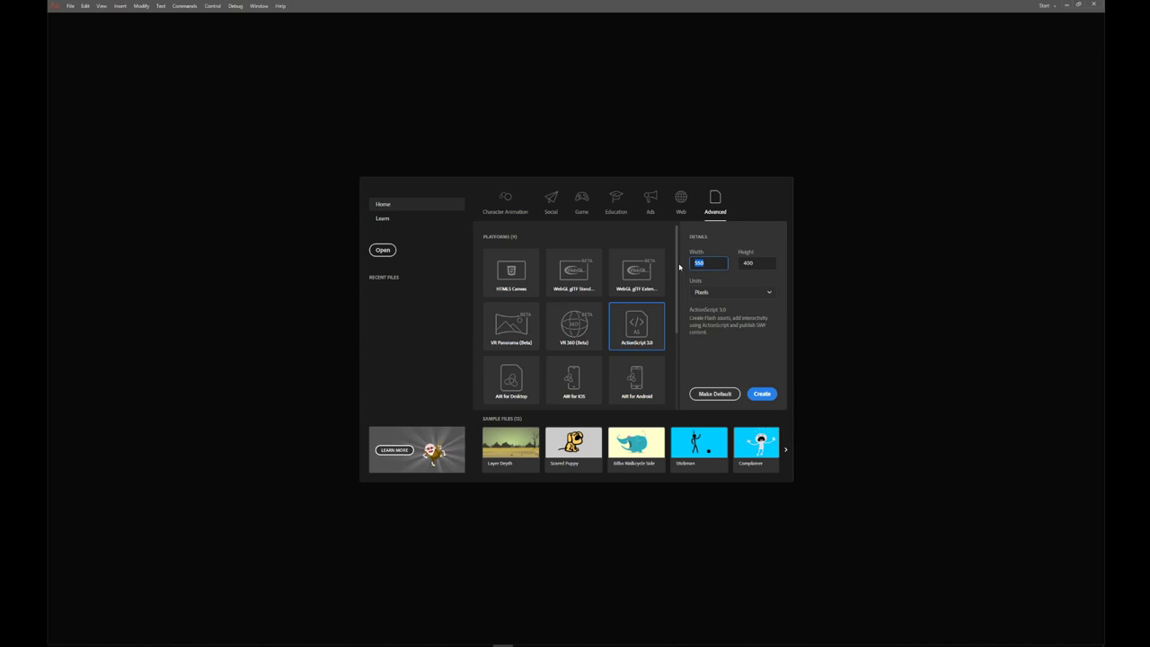
text(1920)
key(Tab)
text(108)
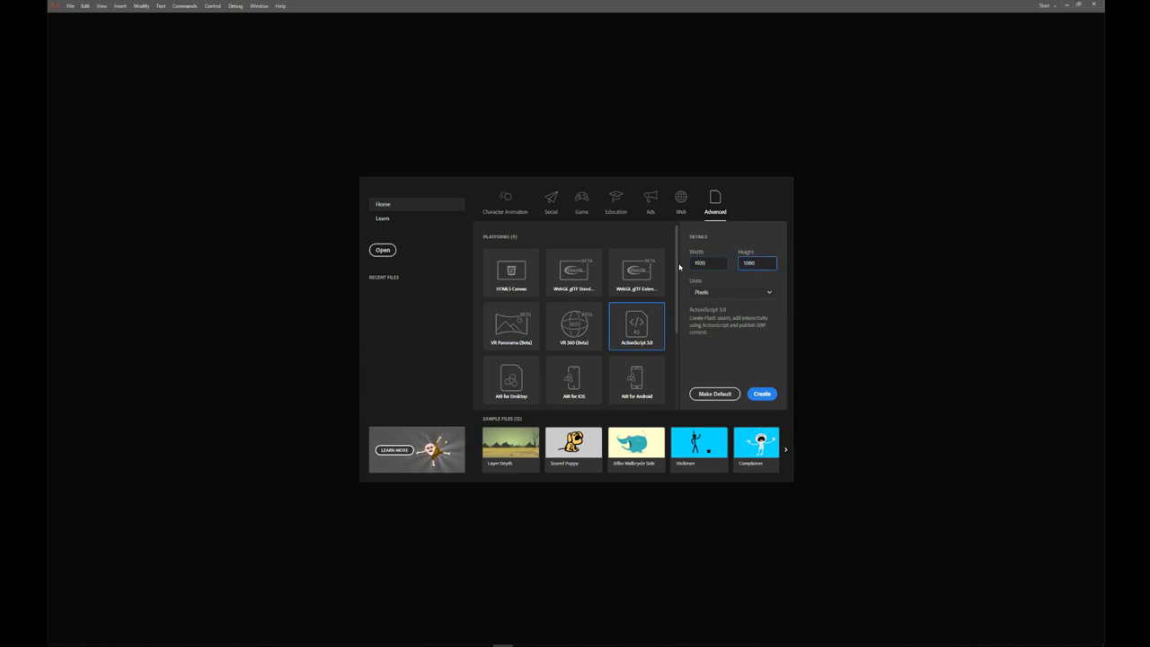
text(0)
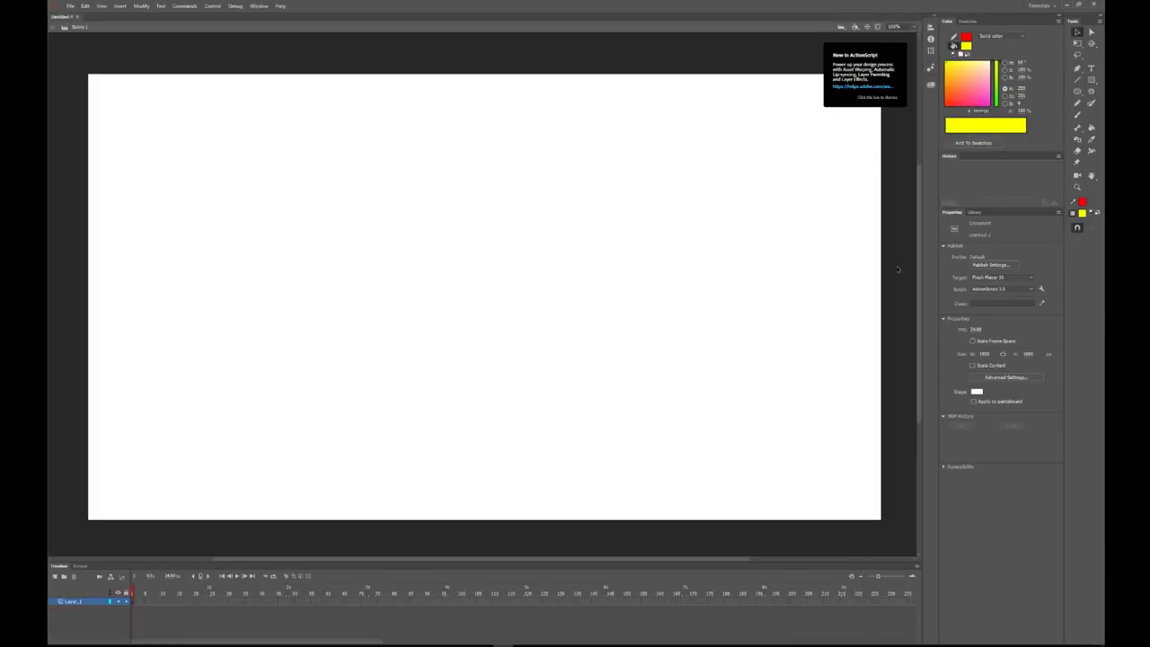
Close the 'New in ActionScript' tip to reveal the blank Untitled-1 document
click(884, 99)
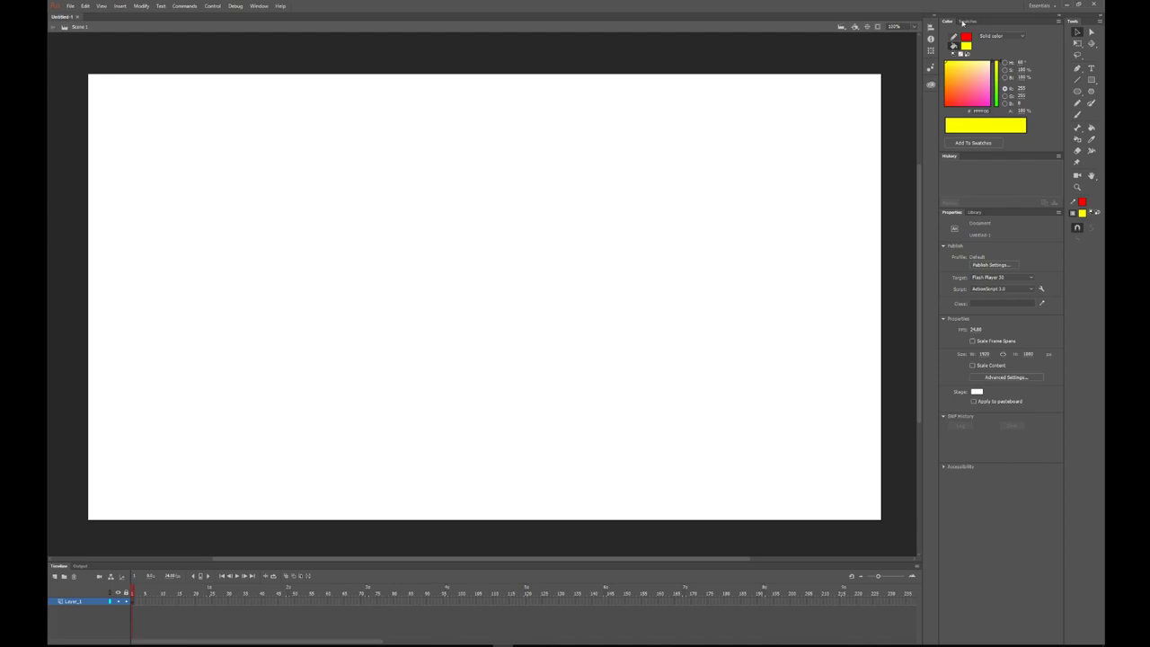
Set the Stage colour to light yellow and return to the Selection tool
click(977, 392)
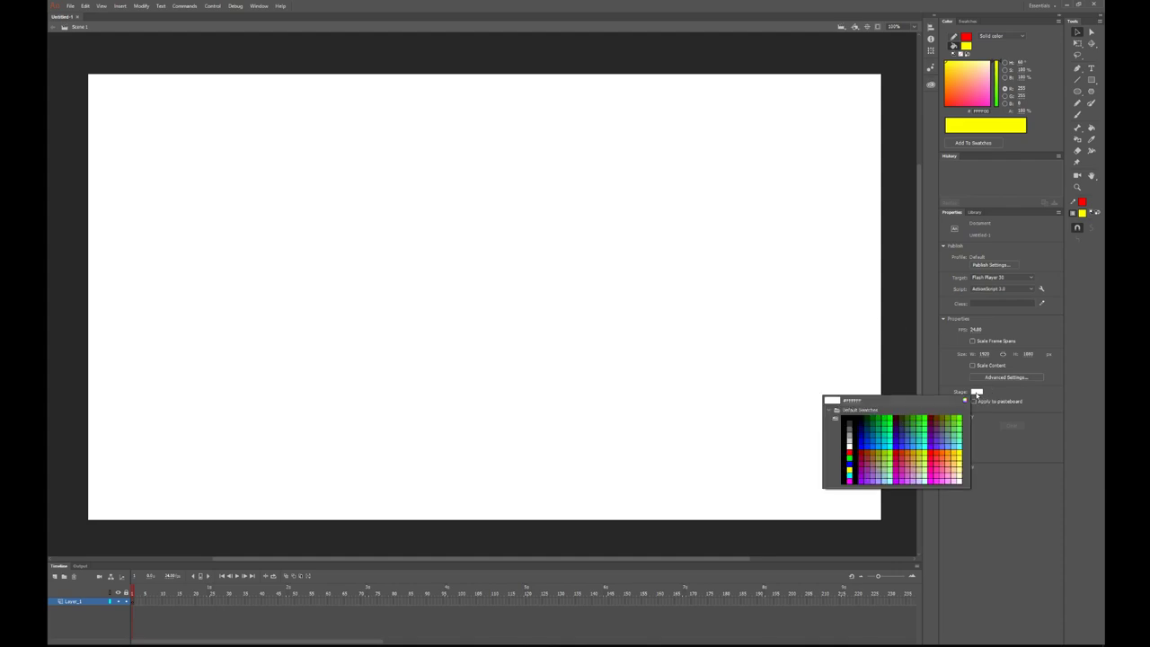
click(964, 469)
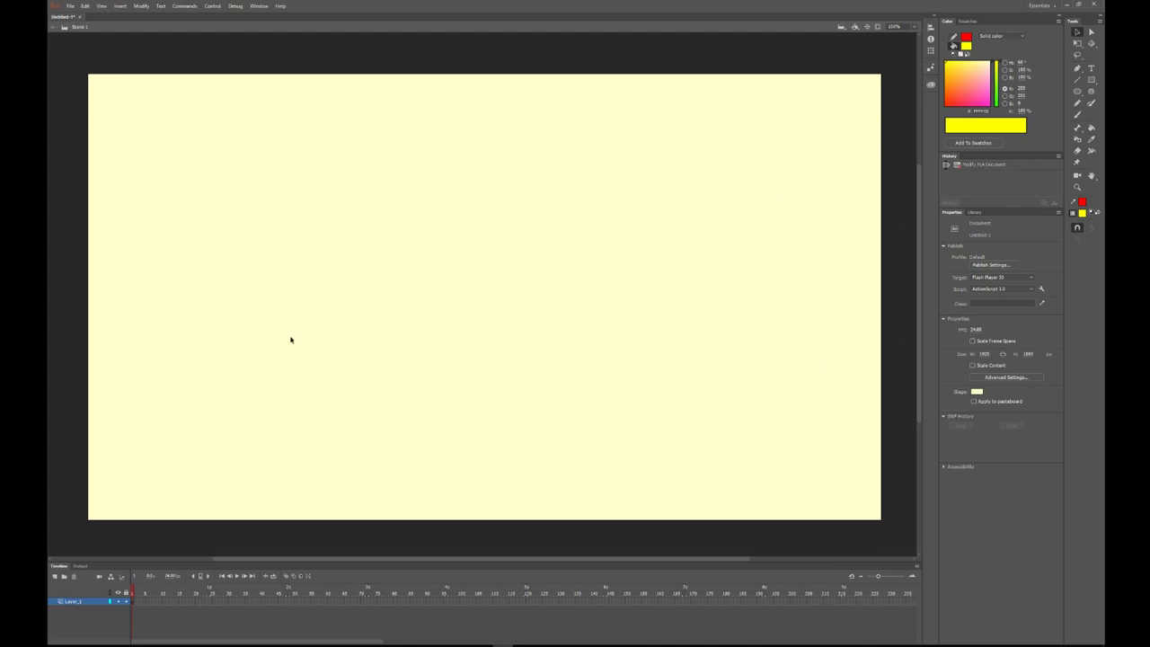
click(1077, 32)
With the Rectangle tool, black stroke and magenta fill, draw a square in the upper-left of the stage
click(1091, 80)
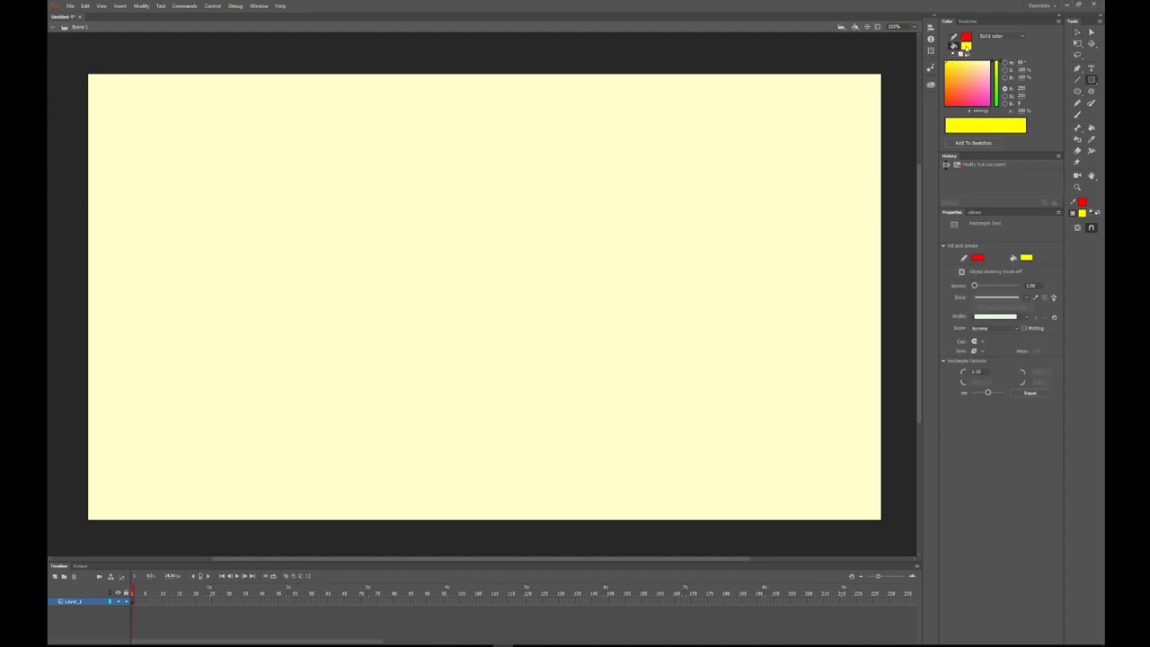
click(966, 45)
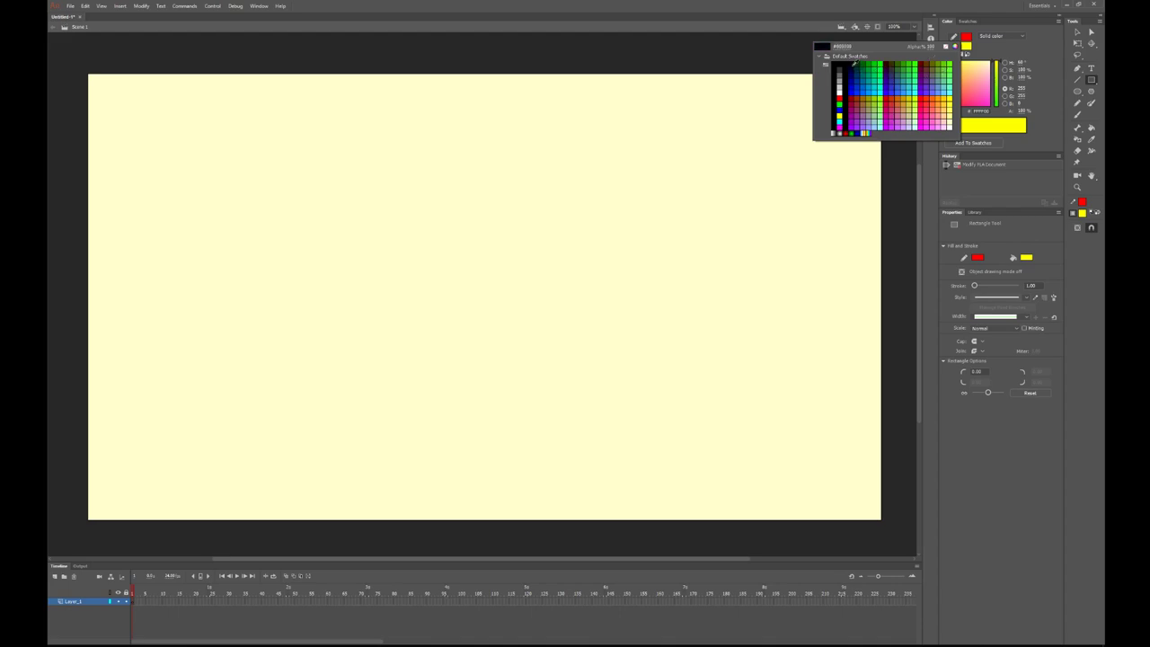
click(839, 66)
click(967, 45)
click(933, 129)
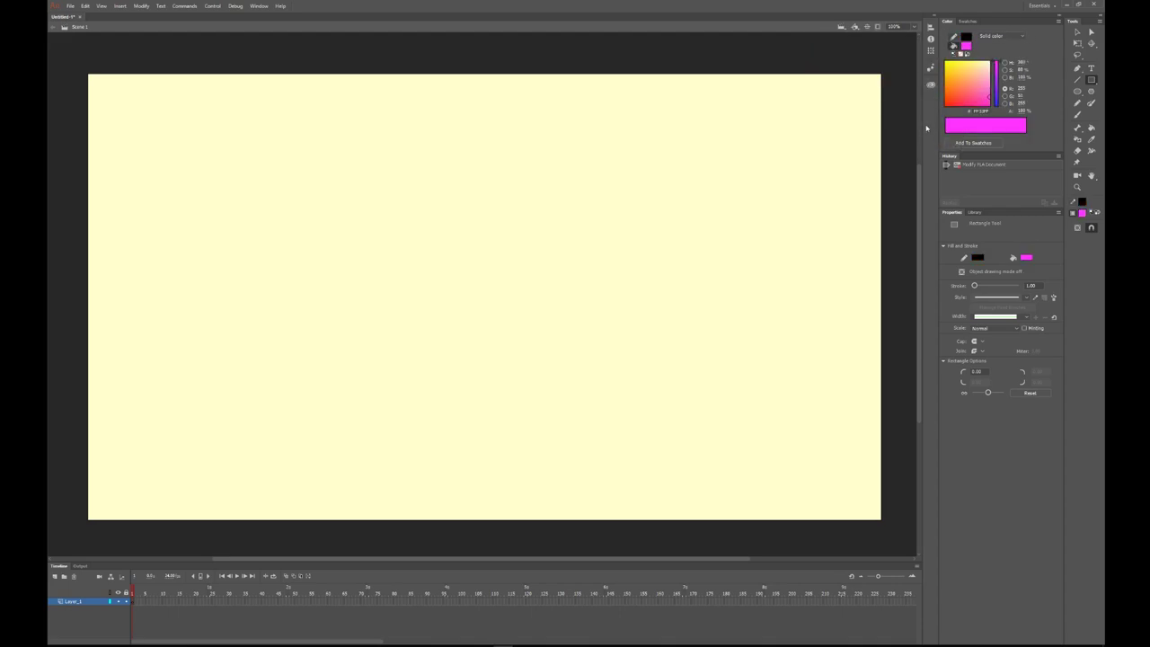
drag(278, 135, 480, 319)
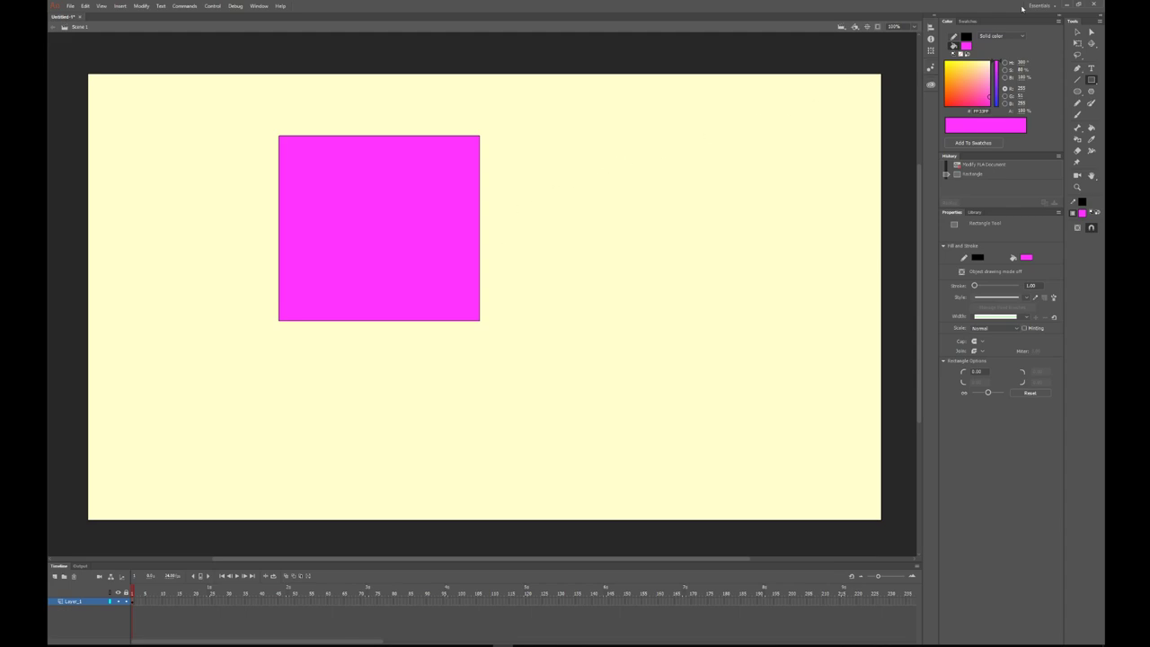
Drag the magenta fill away from its outline and select the separated edges and fill
click(1078, 33)
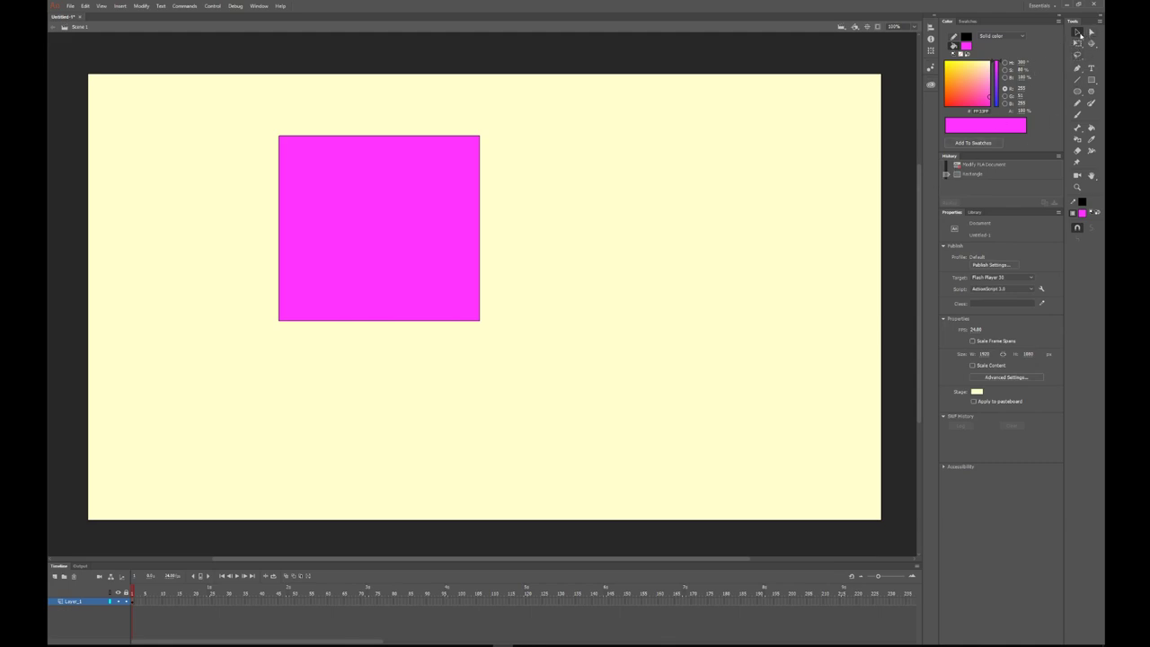
click(326, 264)
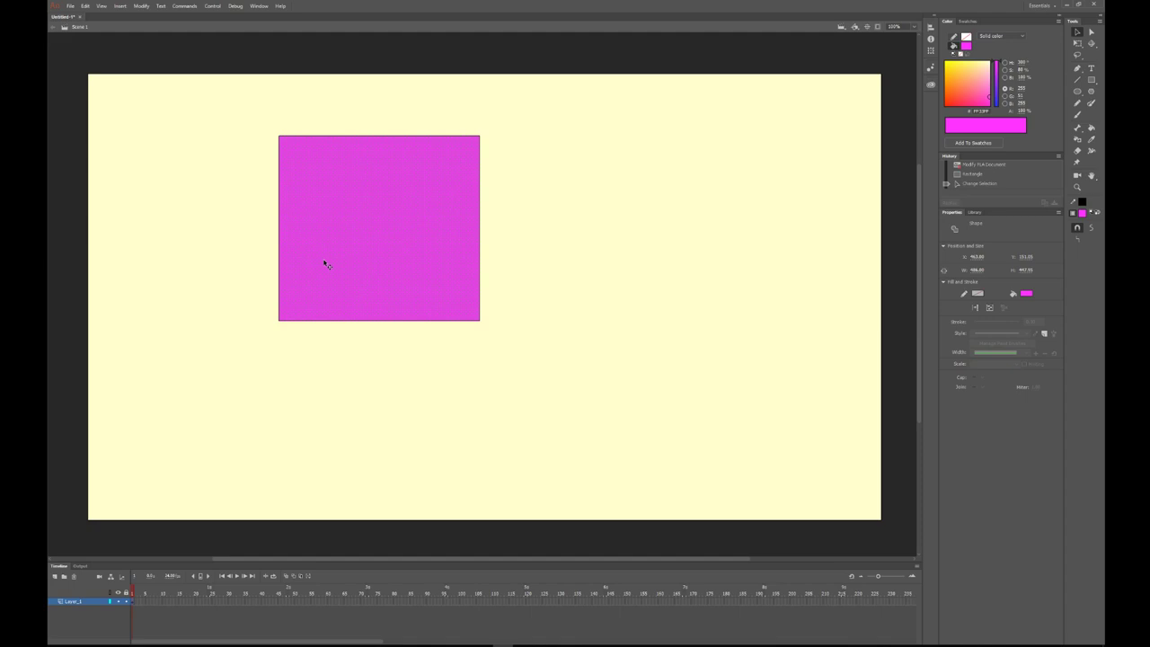
mouse_move(326, 261)
mouse_down()
mouse_move(482, 260)
mouse_move(534, 275)
mouse_up()
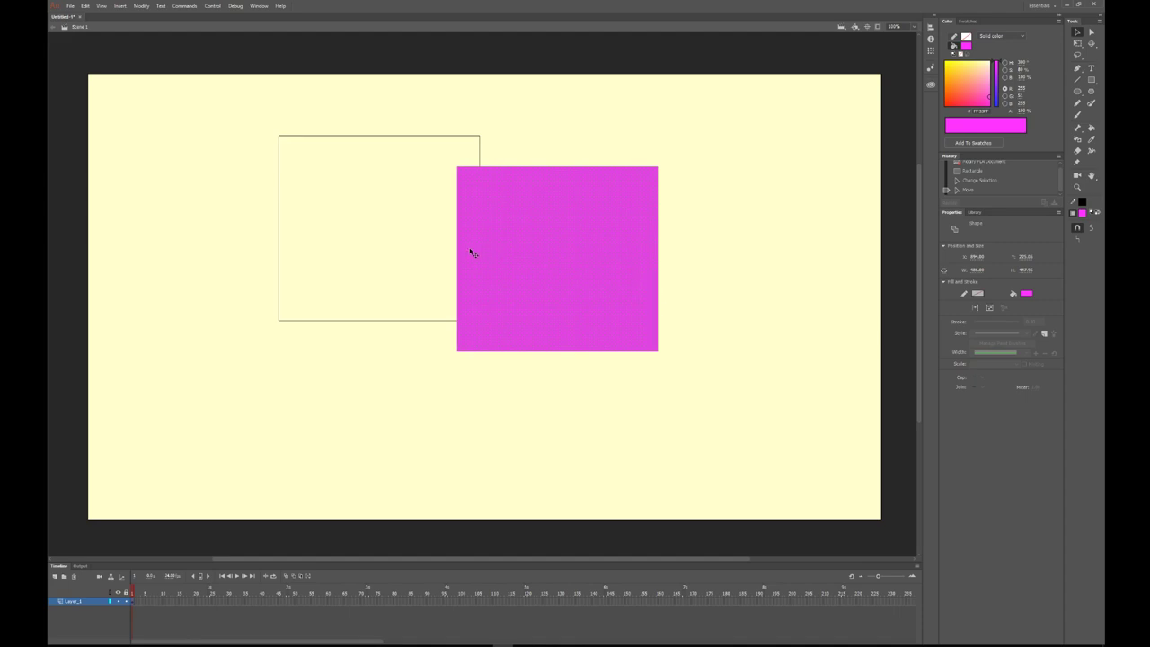
click(436, 137)
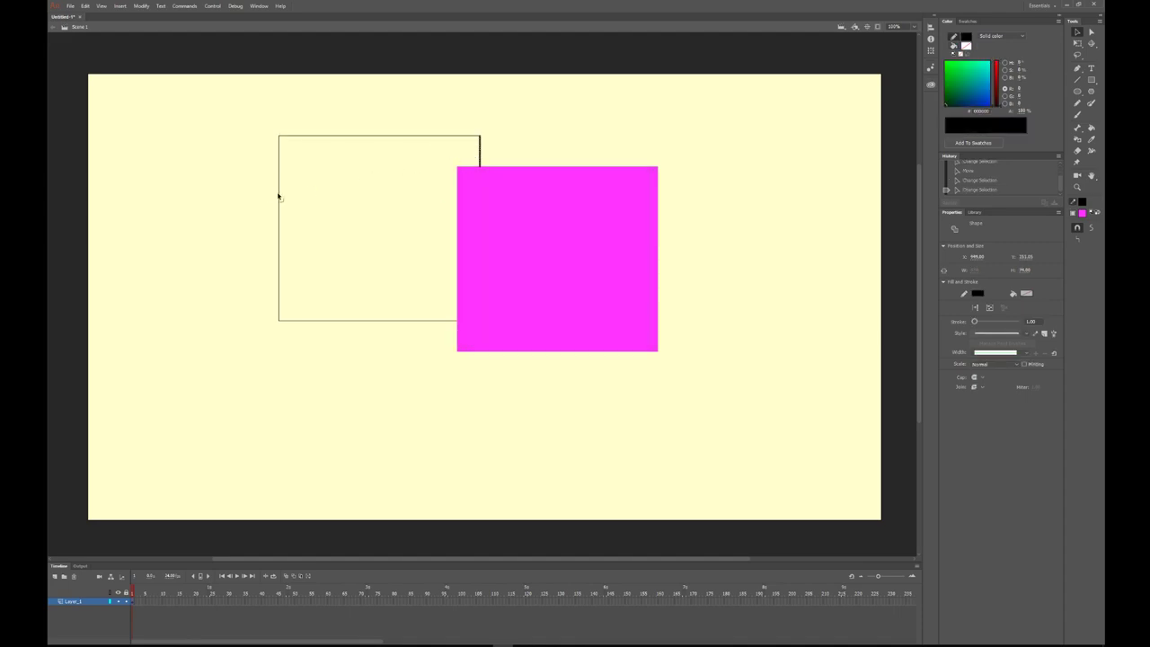
click(279, 196)
click(508, 278)
click(395, 321)
click(416, 319)
click(514, 307)
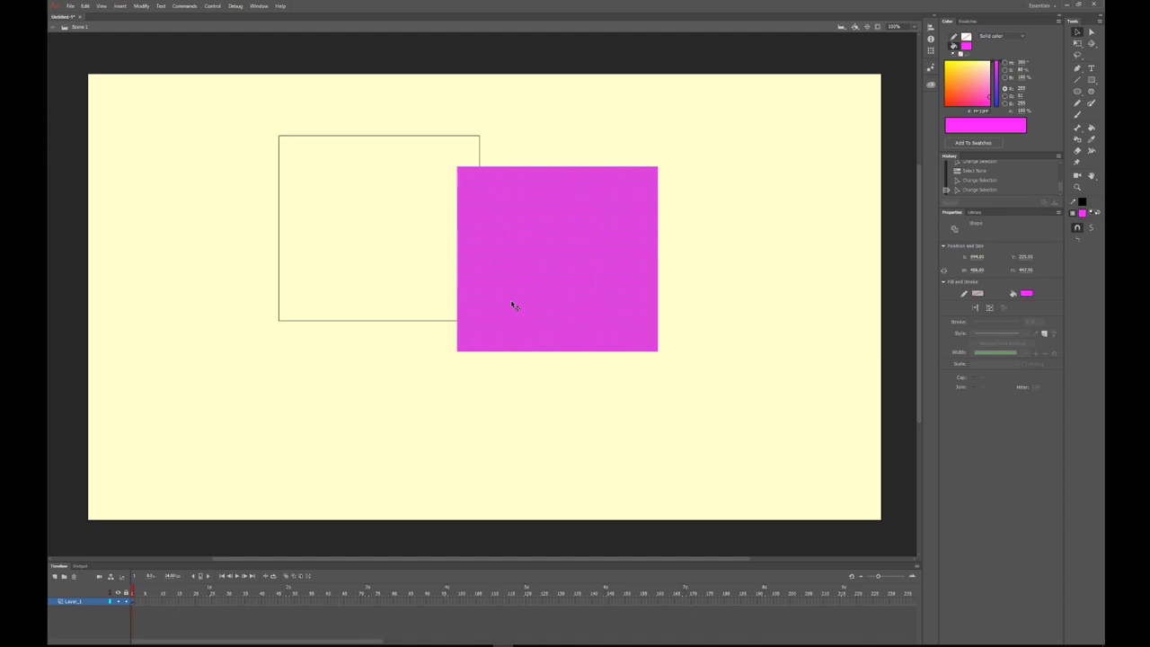
click(572, 359)
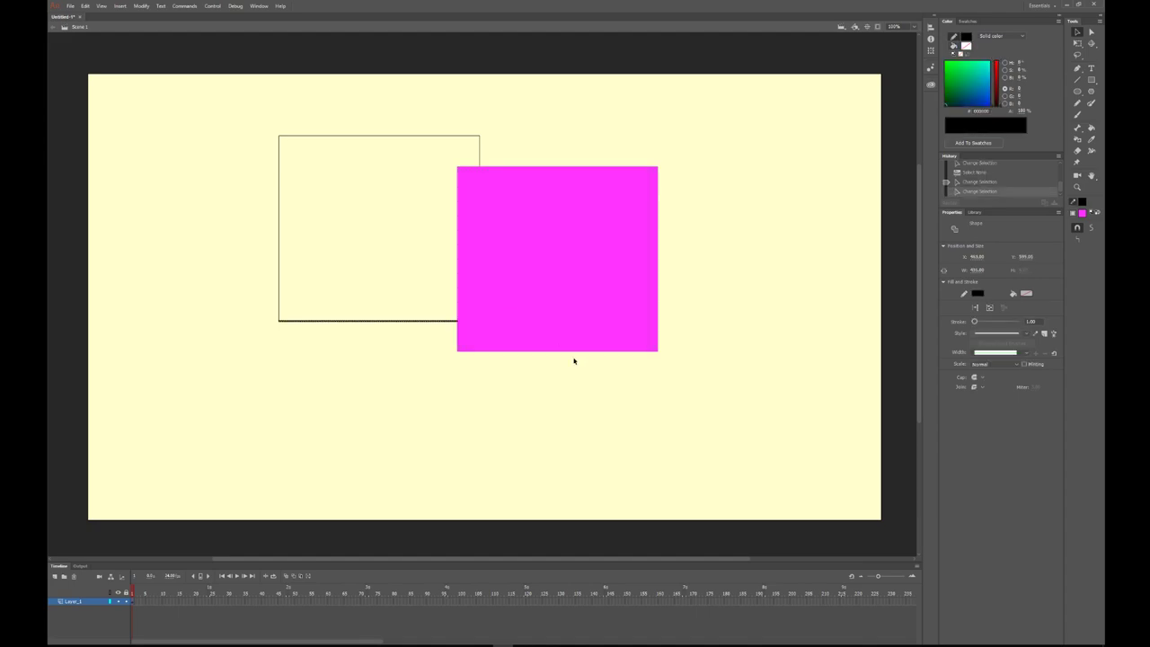
click(552, 334)
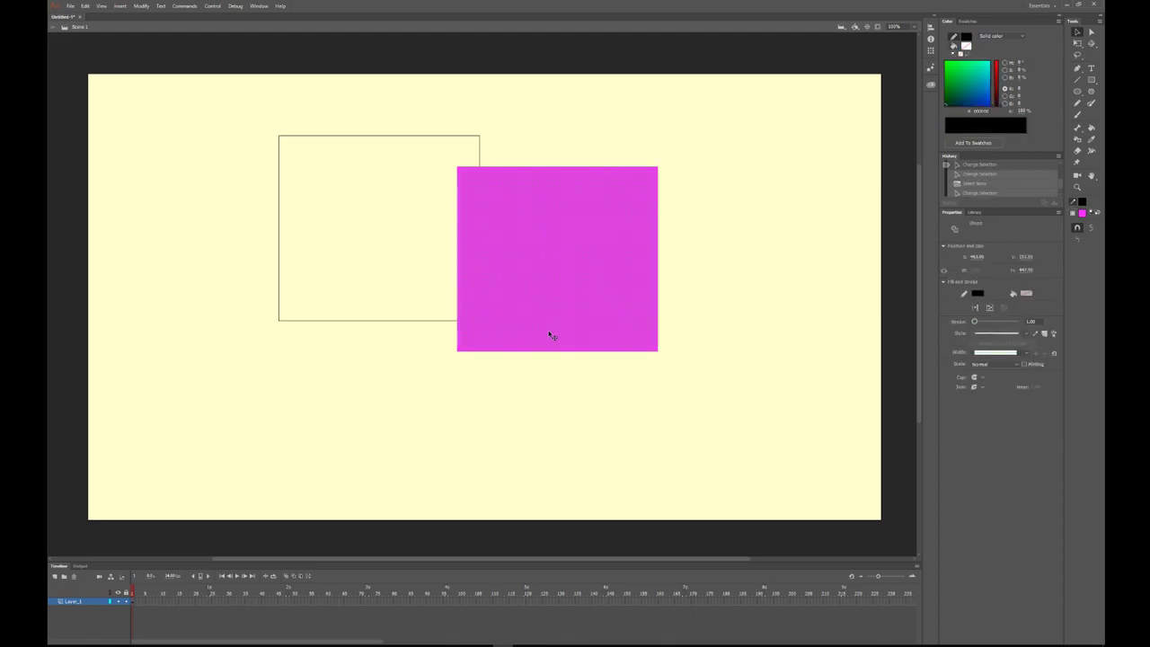
Undo the moves to reunite fill and outline, then duplicate the square and undo the duplicate
key(ctrl+z)
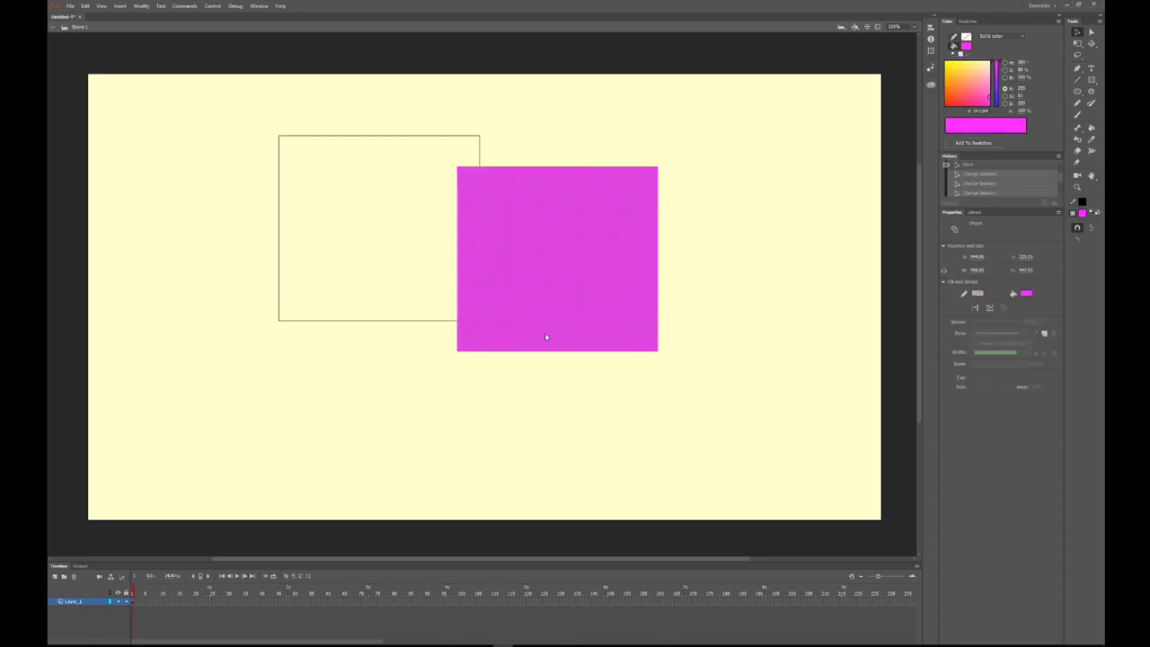
key(ctrl+z)
mouse_move(249, 103)
mouse_down()
mouse_move(713, 437)
mouse_move(544, 387)
mouse_up()
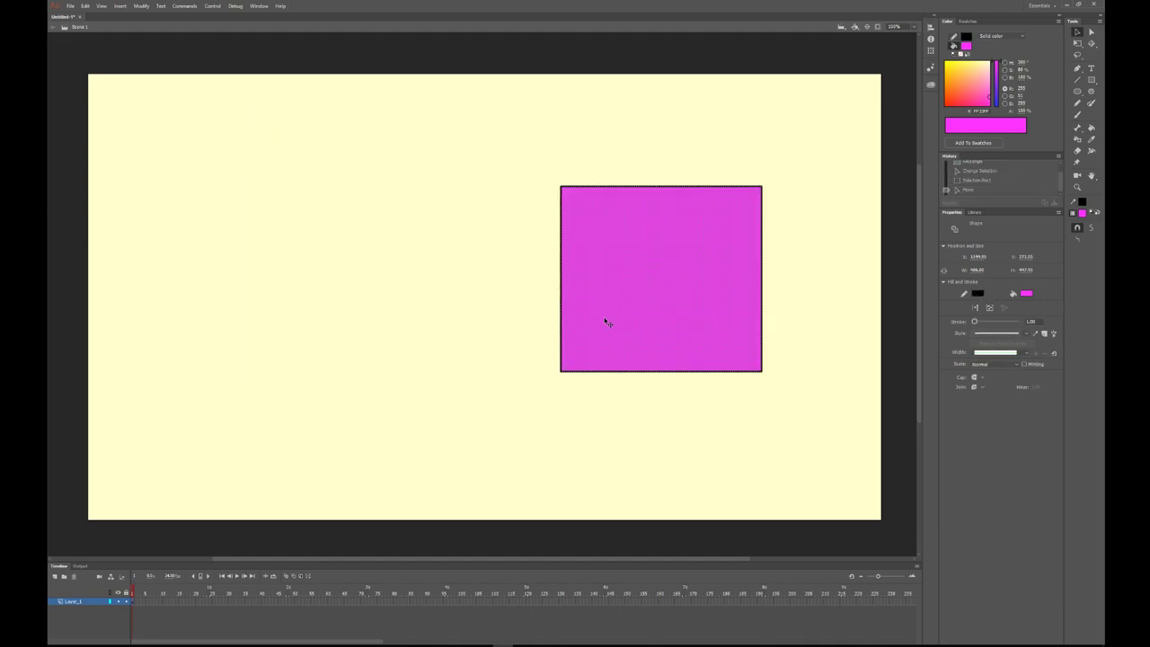
key(ctrl+z)
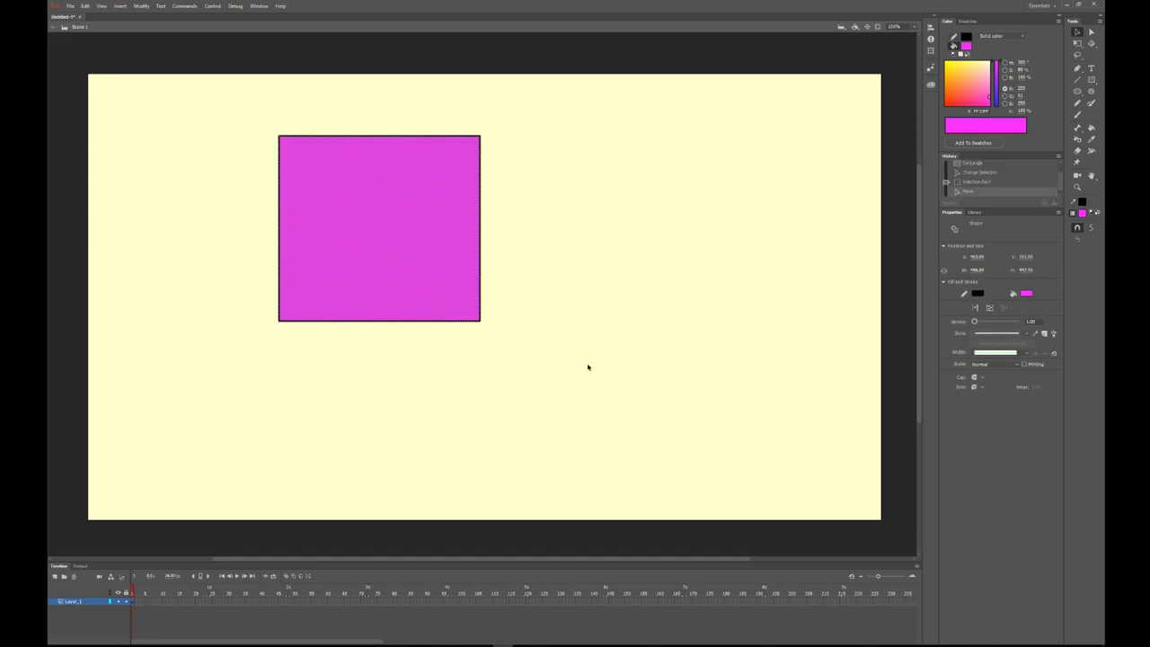
key(ctrl+d)
click(620, 232)
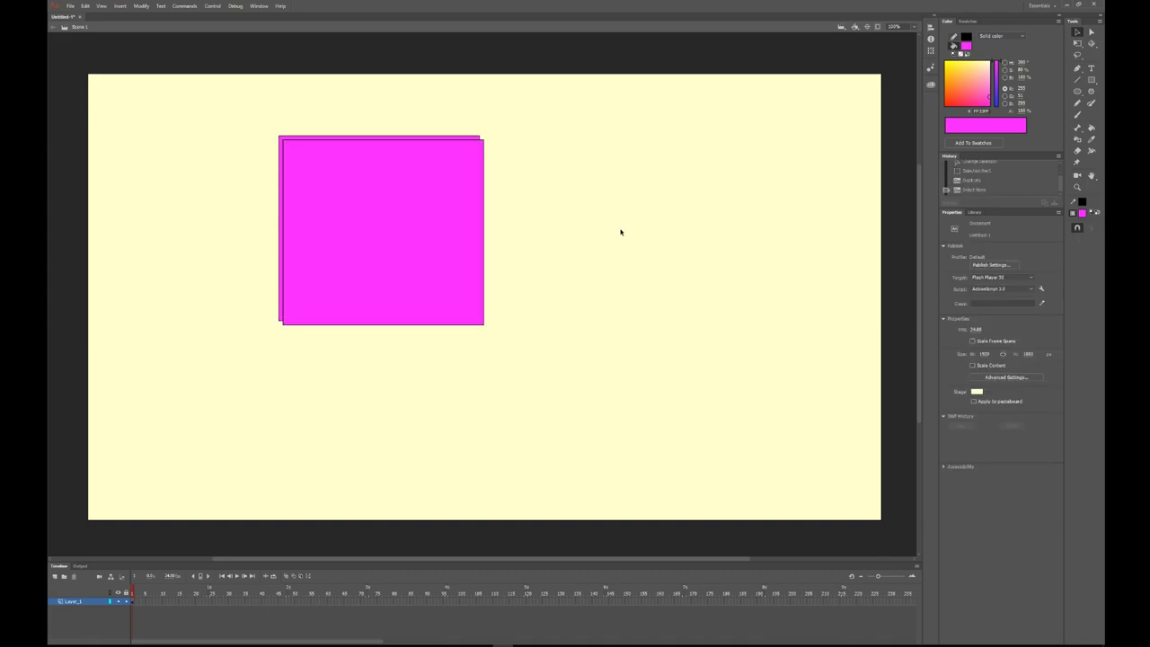
key(ctrl+z)
key(ctrl+z)
key(ctrl+z)
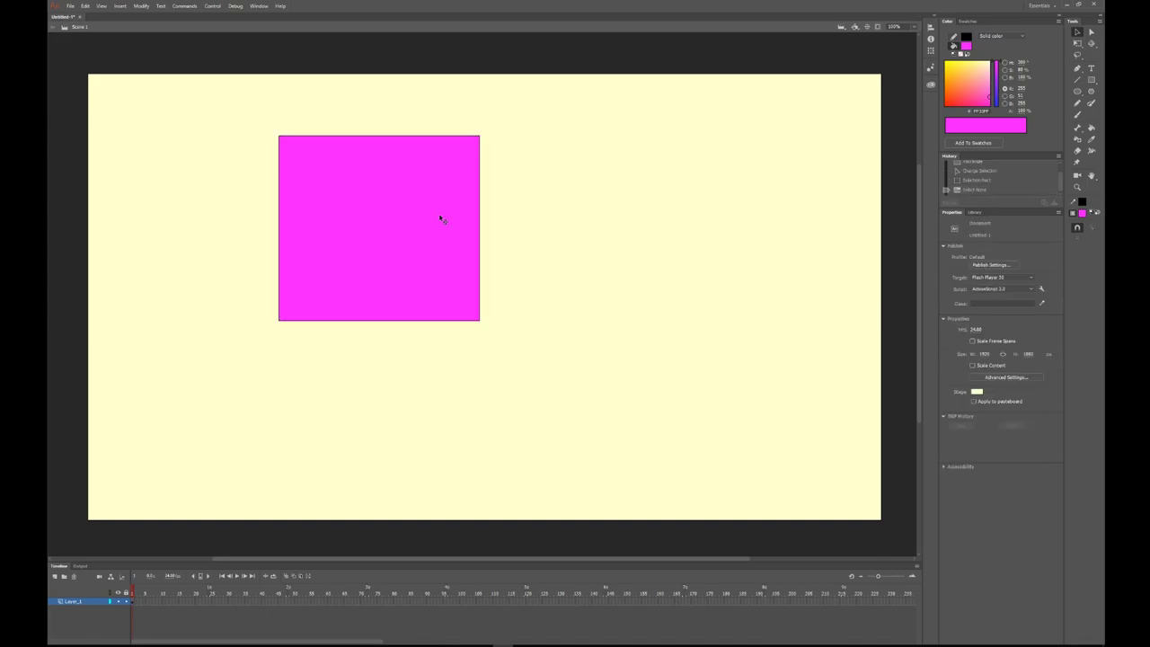
With the Oval tool, light green fill and no stroke, draw a circle over the square's lower-right corner
click(1078, 91)
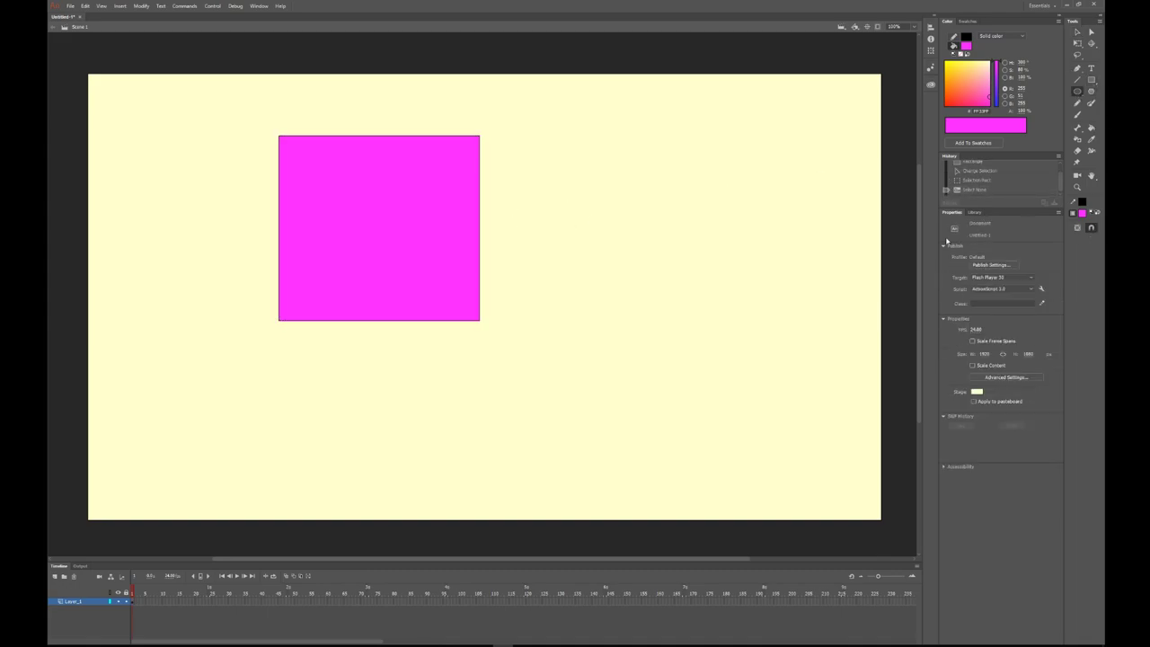
click(966, 47)
click(881, 117)
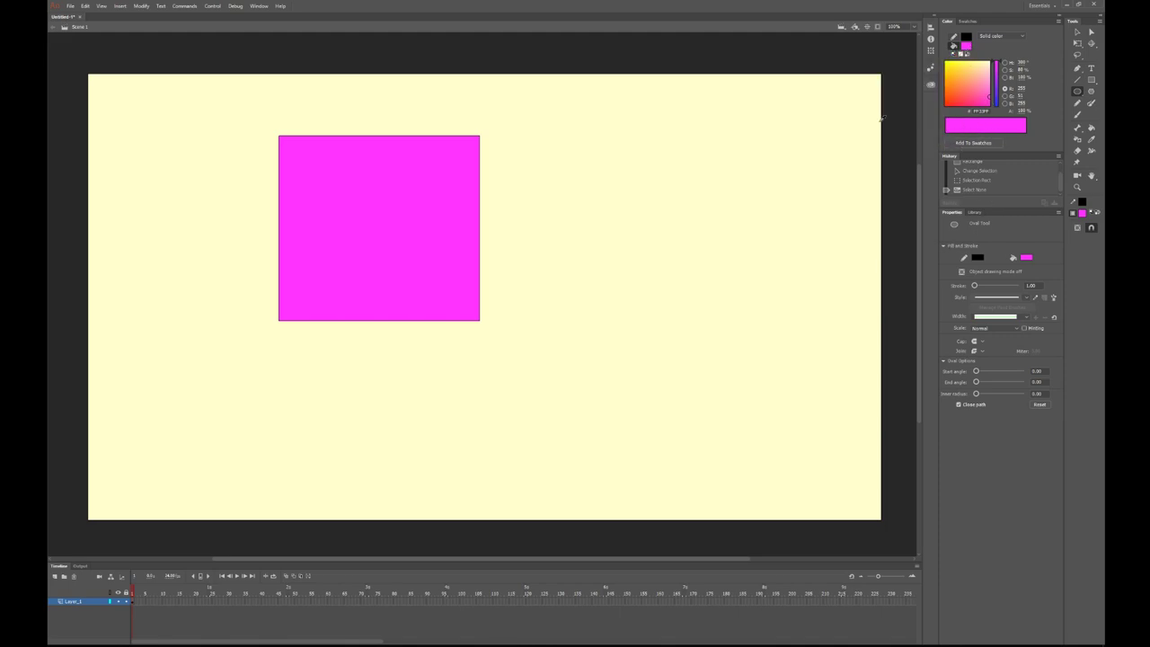
click(954, 36)
click(966, 38)
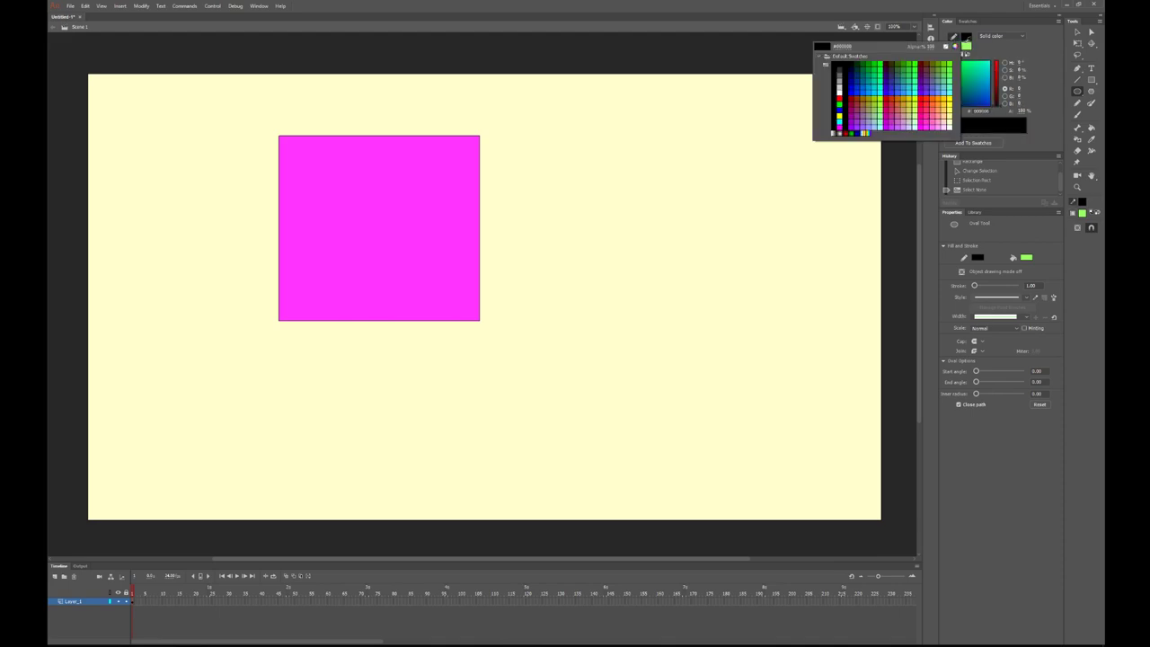
click(945, 46)
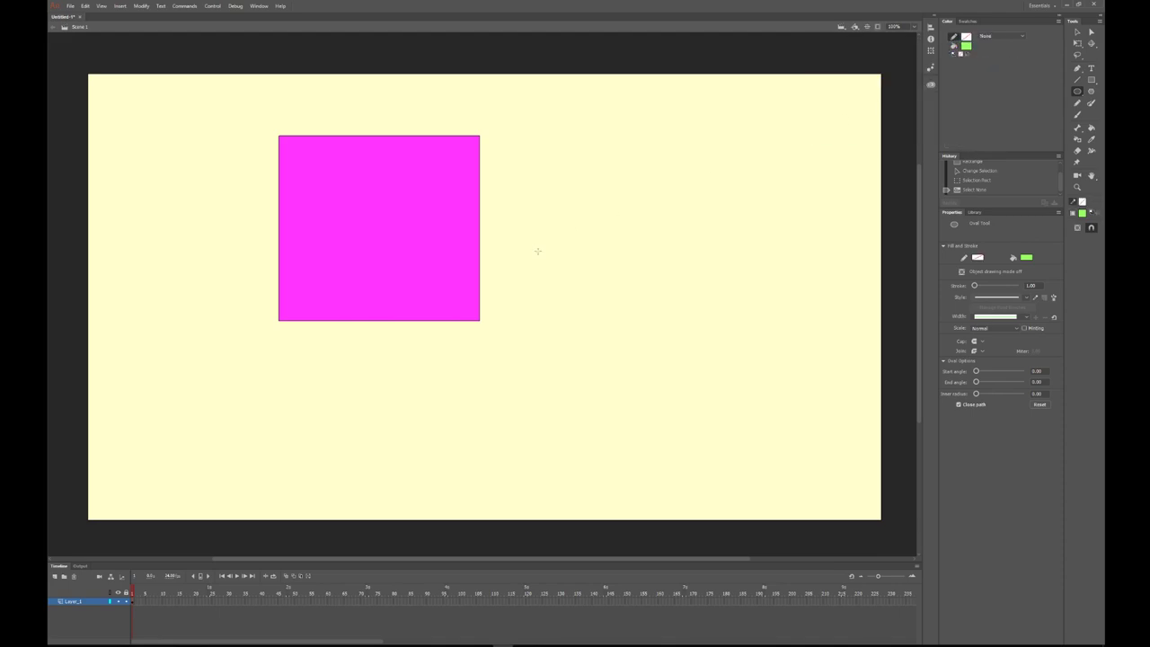
click(1077, 91)
mouse_move(419, 238)
mouse_down()
mouse_move(580, 428)
mouse_move(601, 404)
mouse_up()
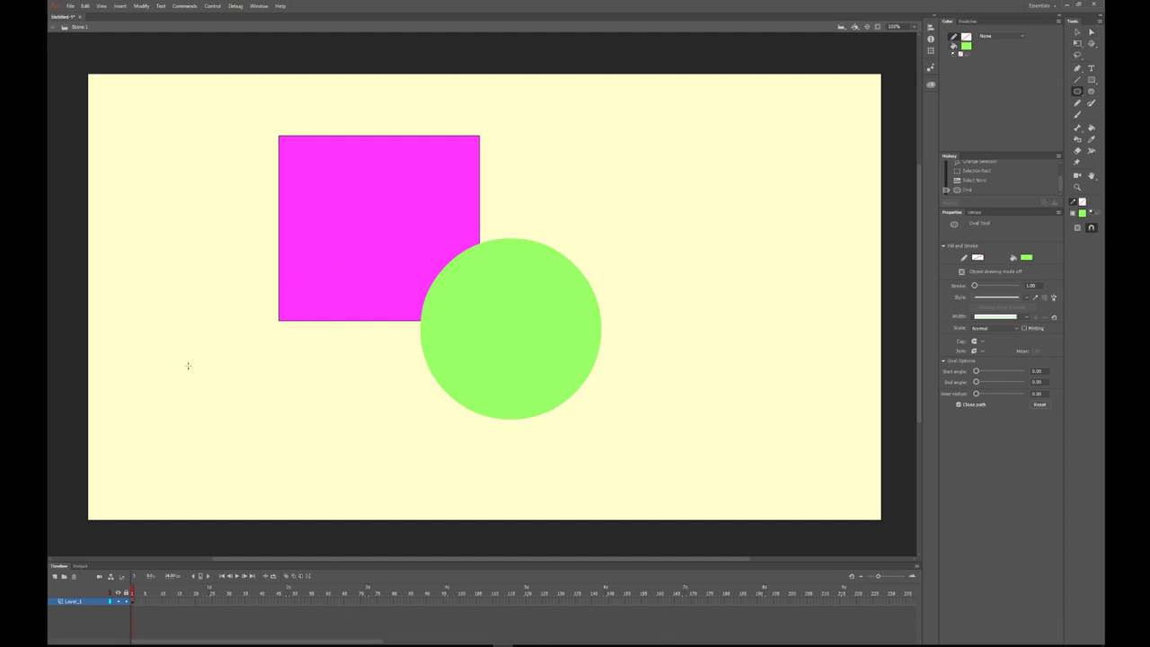
Drag the green circle right to expose the bite in the square, then back onto the corner
key(v)
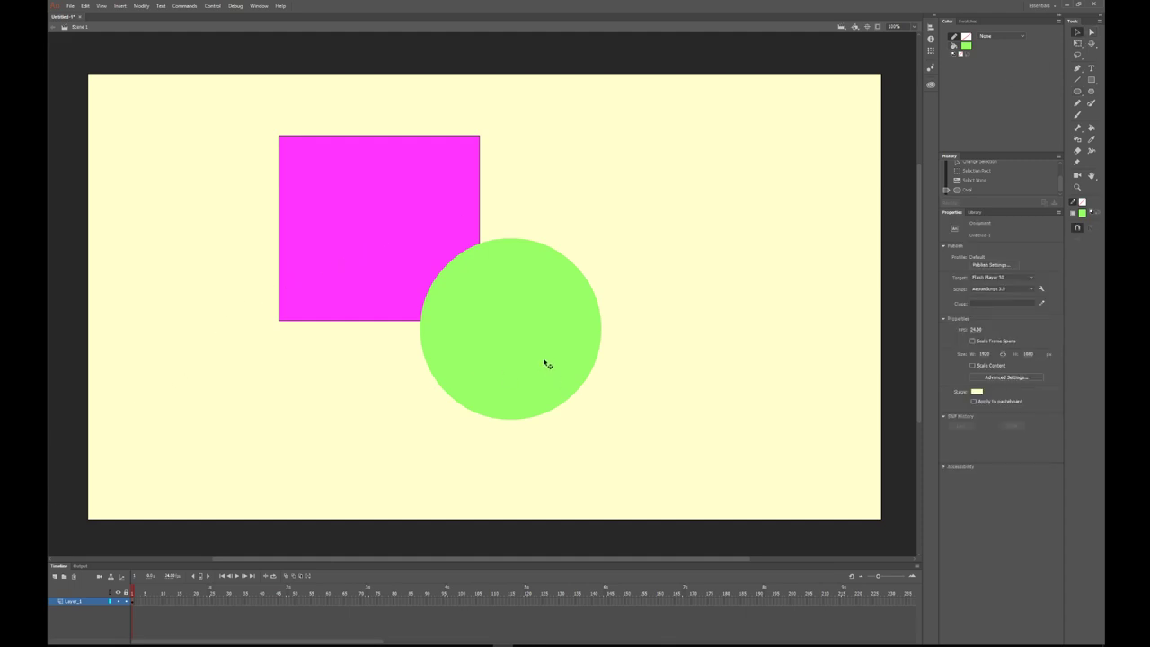
click(545, 364)
drag(538, 327, 641, 331)
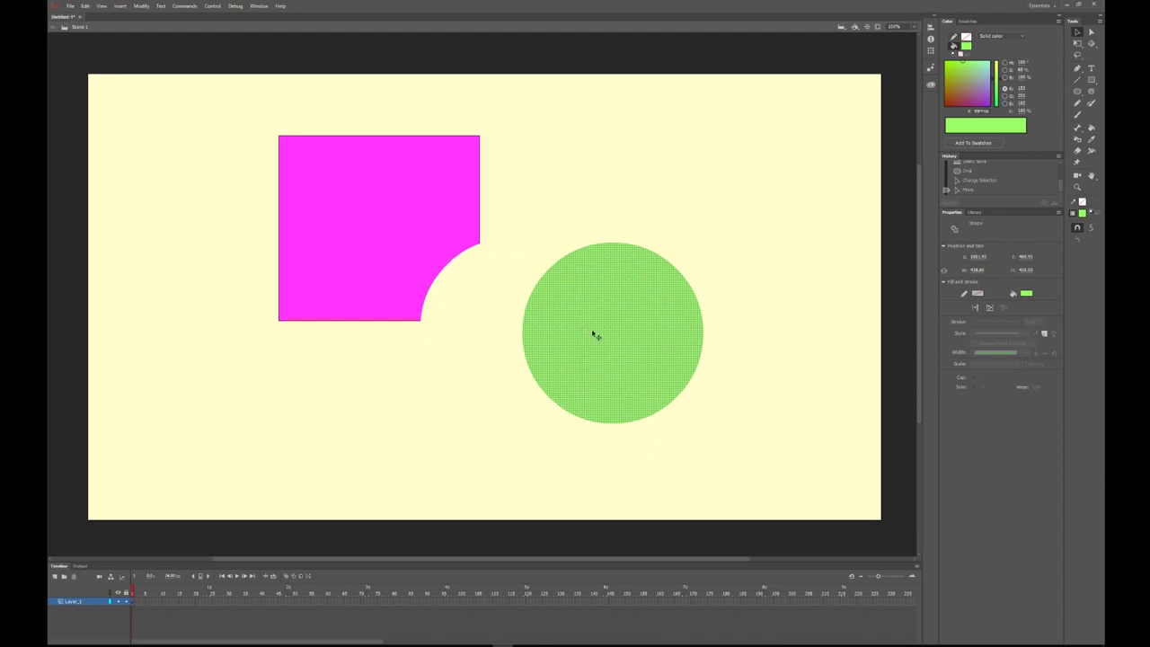
drag(544, 331, 618, 252)
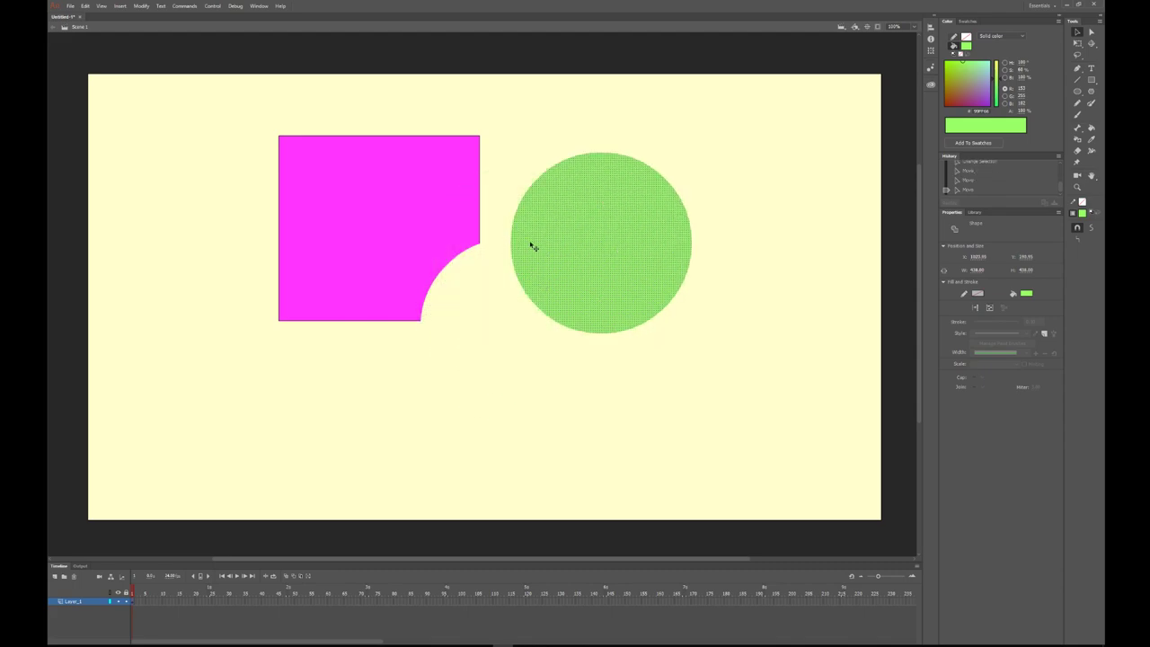
drag(534, 244, 476, 302)
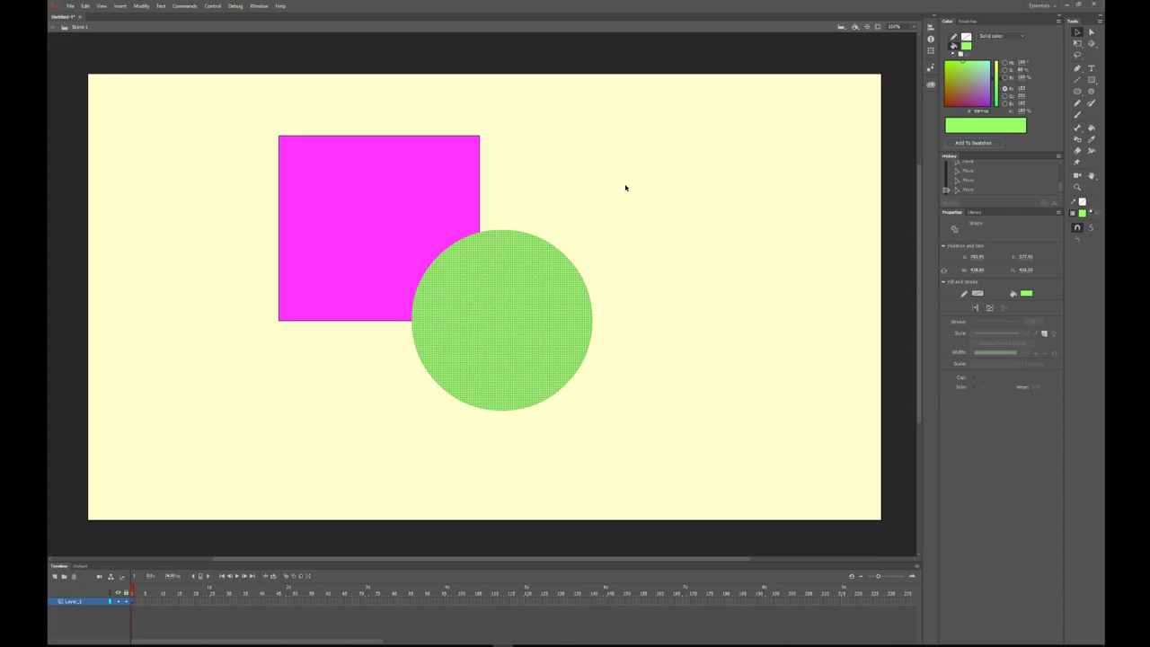
Select all shapes on the stage with Ctrl+A and delete them
click(470, 321)
key(ctrl+a)
key(Delete)
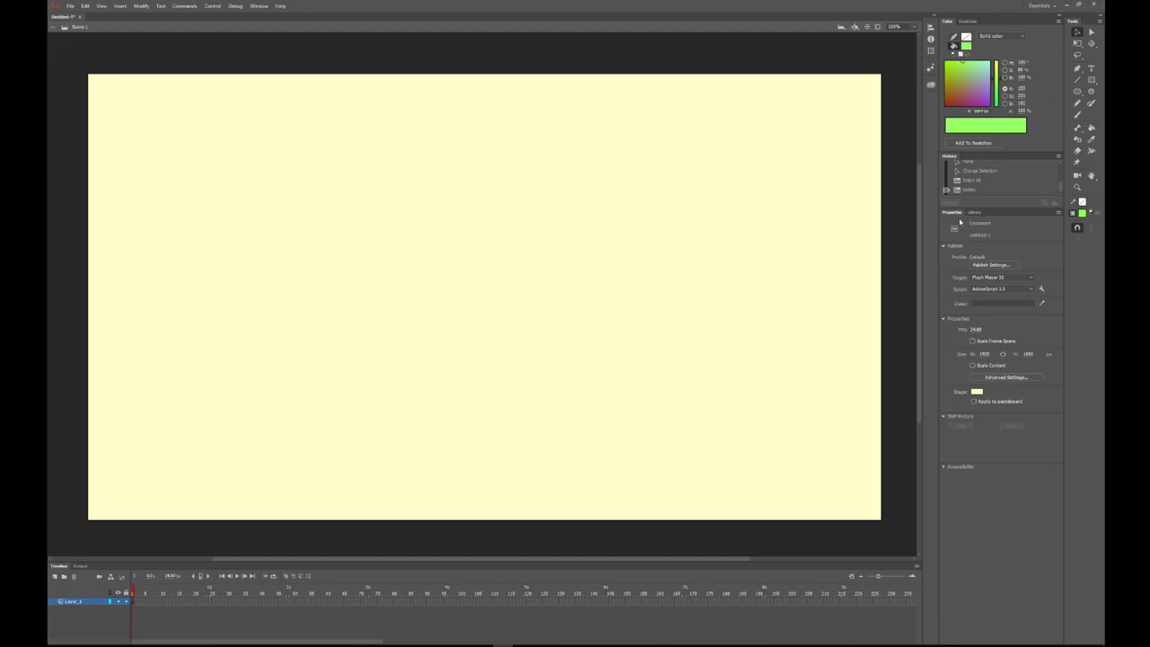
click(259, 5)
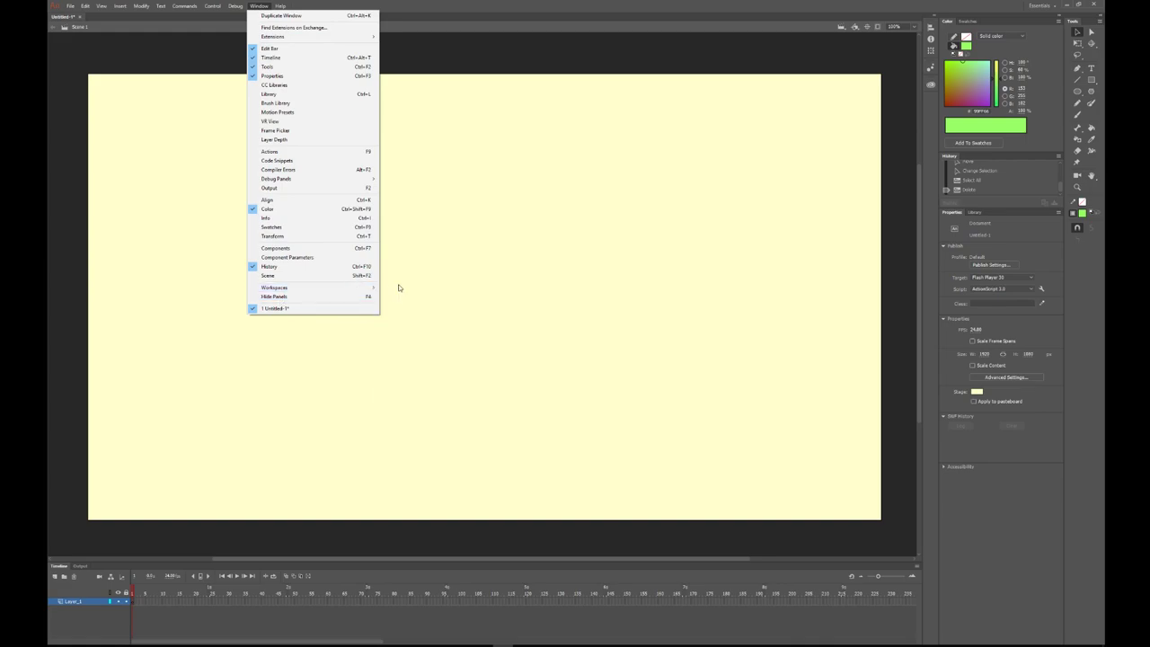
Reset the Essentials workspace from Window > Workspaces and confirm with Yes
mouse_move(358, 286)
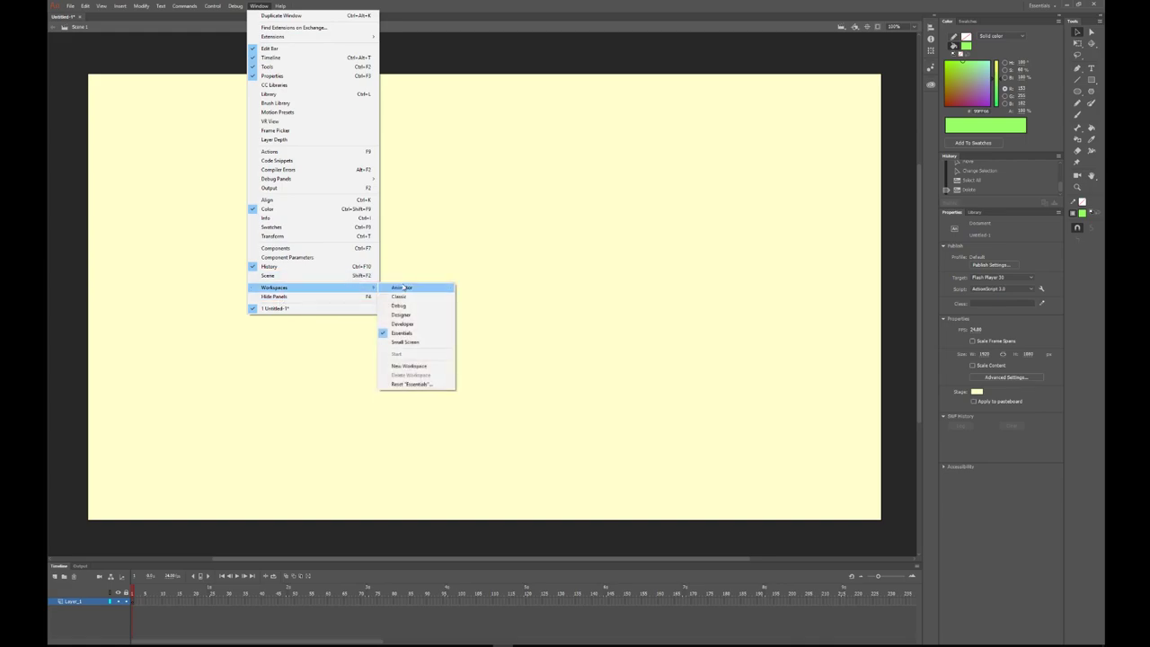
click(427, 384)
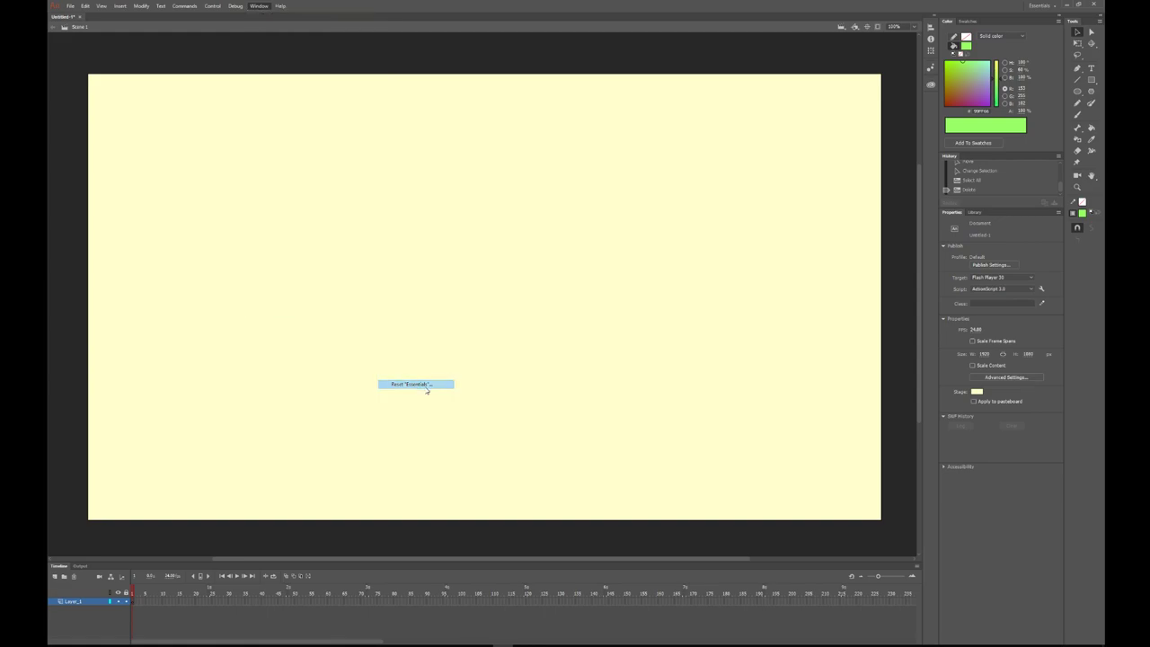
click(597, 340)
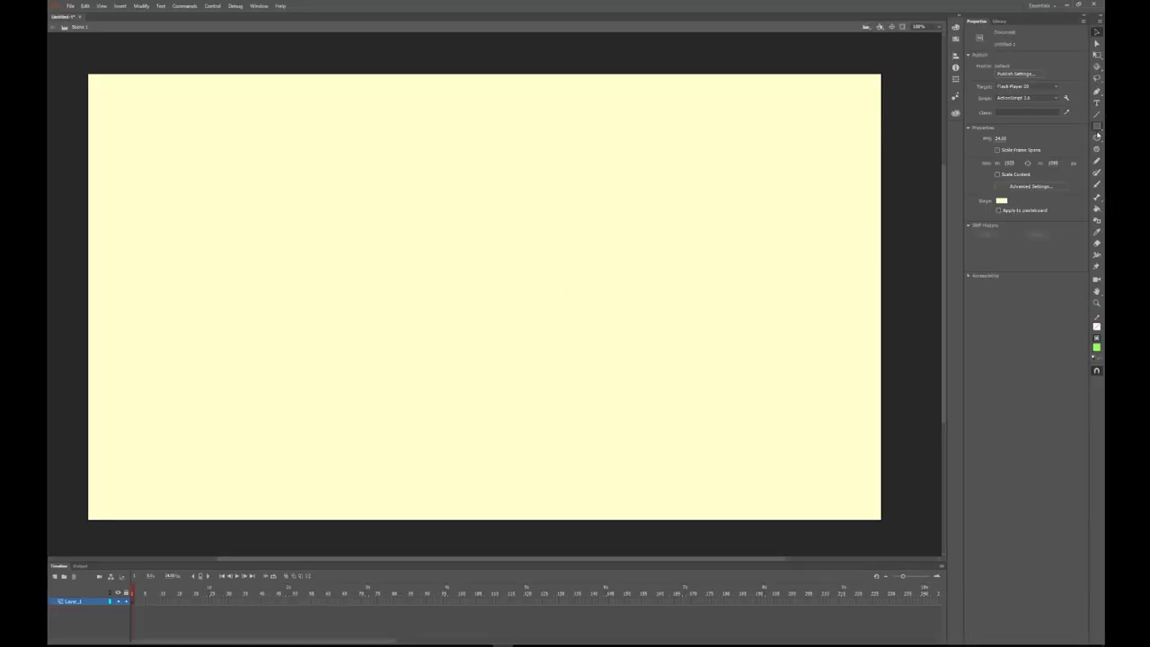
Draw a green circle on the stage and a green square to its left
click(1096, 137)
mouse_move(519, 174)
mouse_down()
mouse_move(581, 270)
mouse_move(637, 296)
mouse_up()
click(1096, 126)
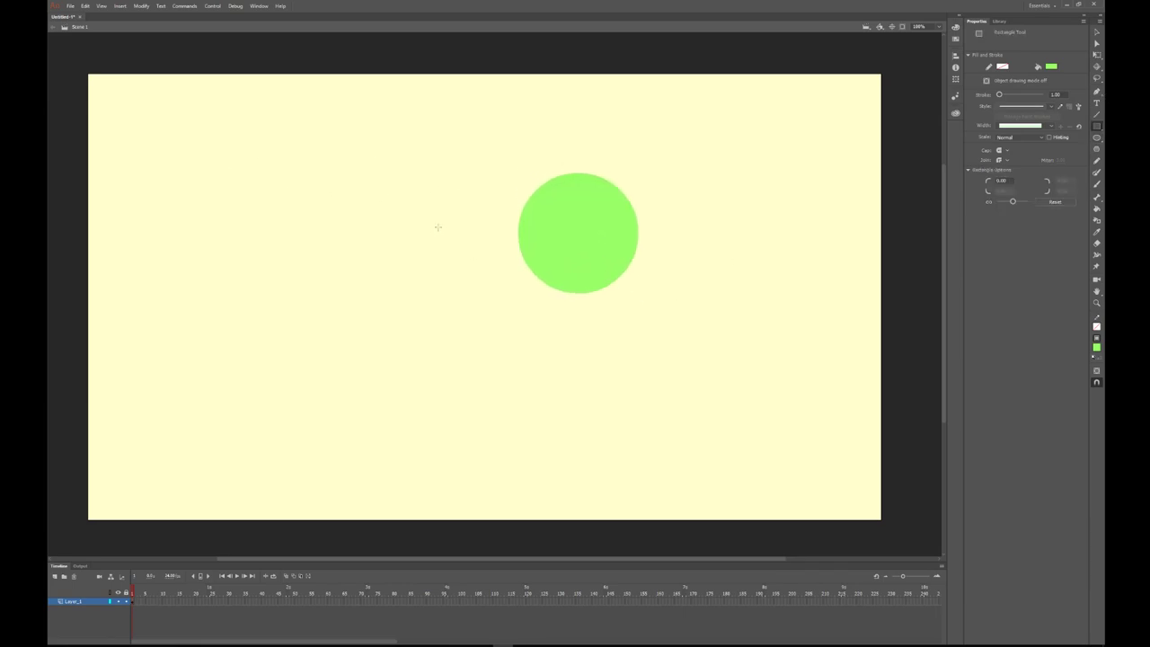
drag(314, 238, 467, 389)
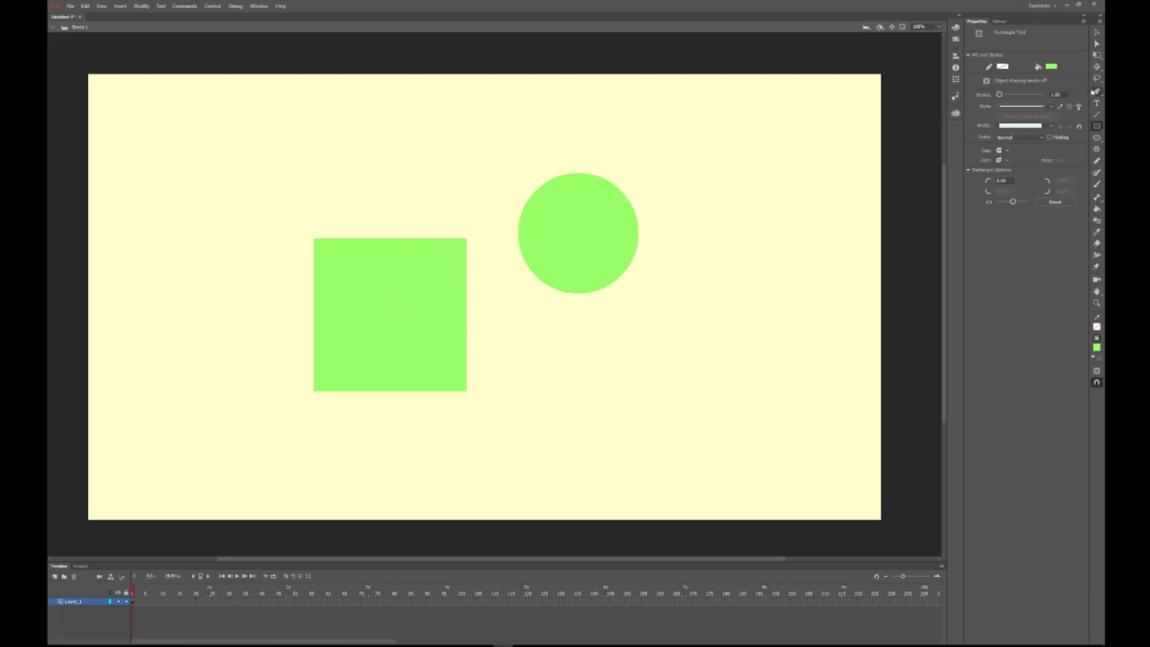
click(1097, 34)
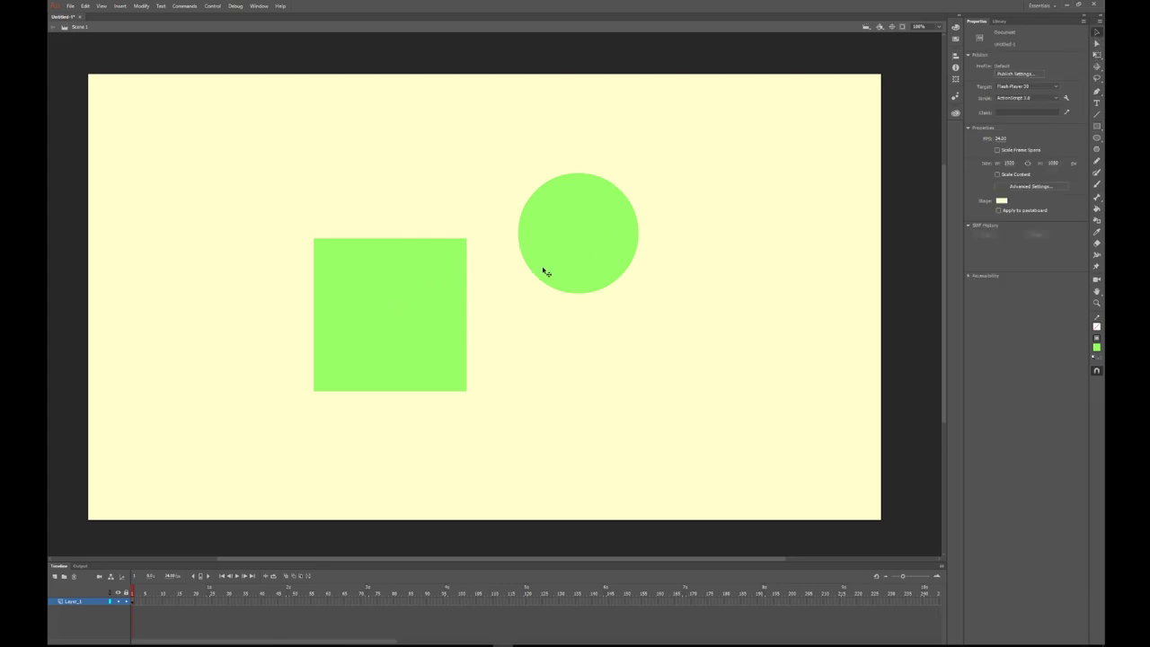
click(588, 245)
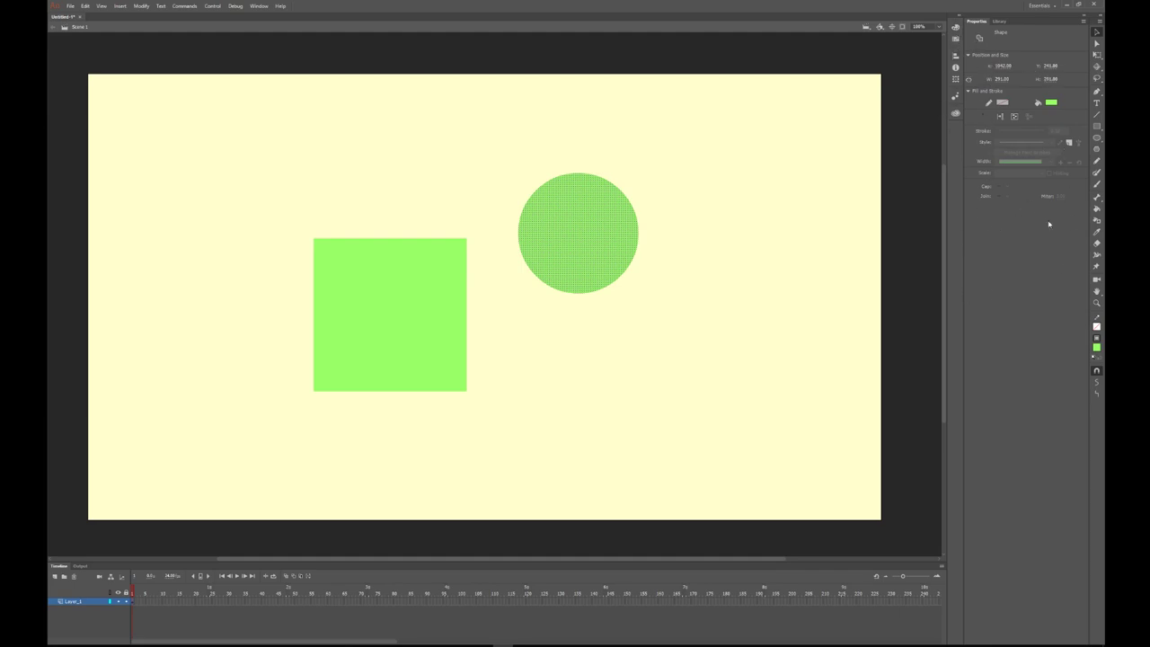
click(378, 299)
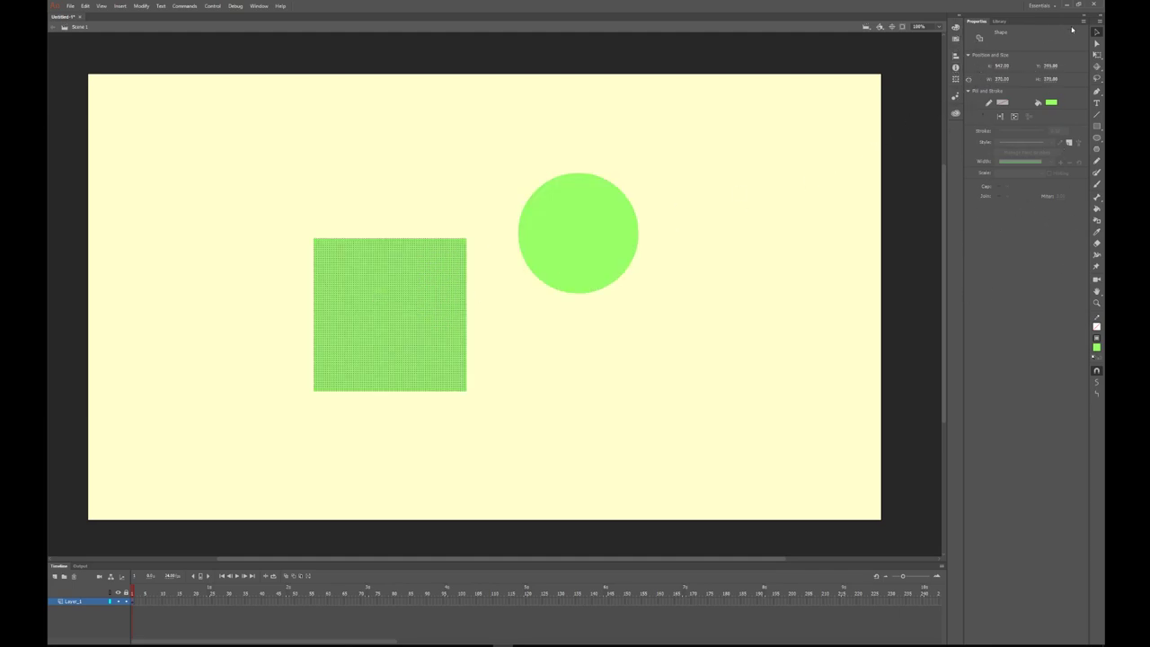
click(626, 218)
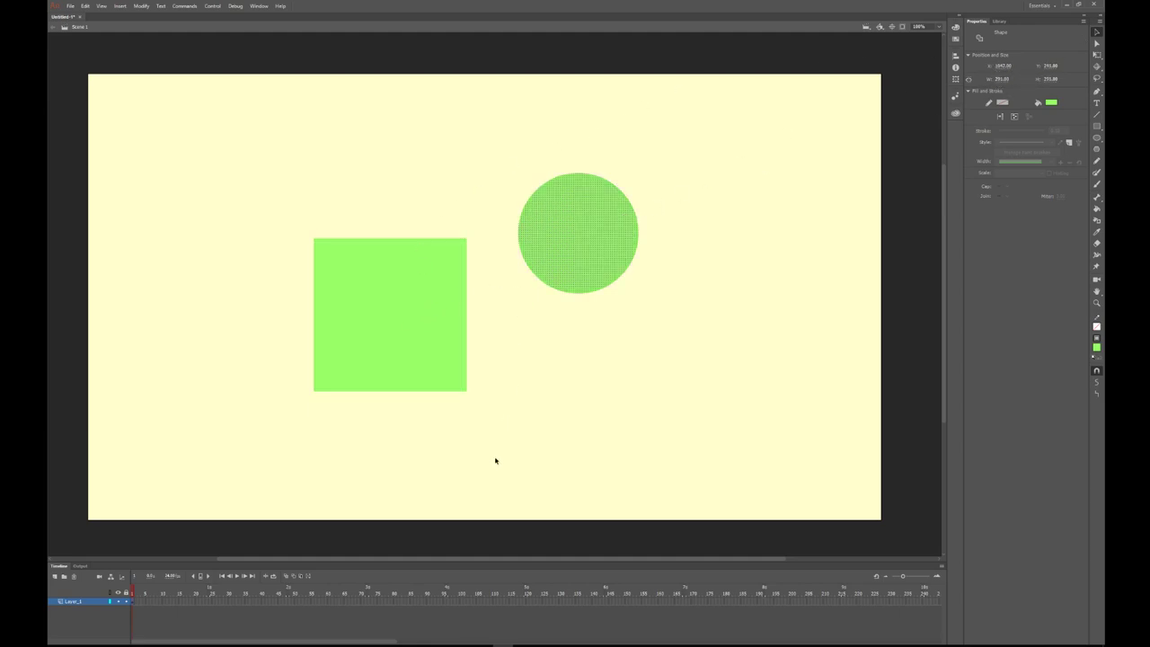
click(850, 154)
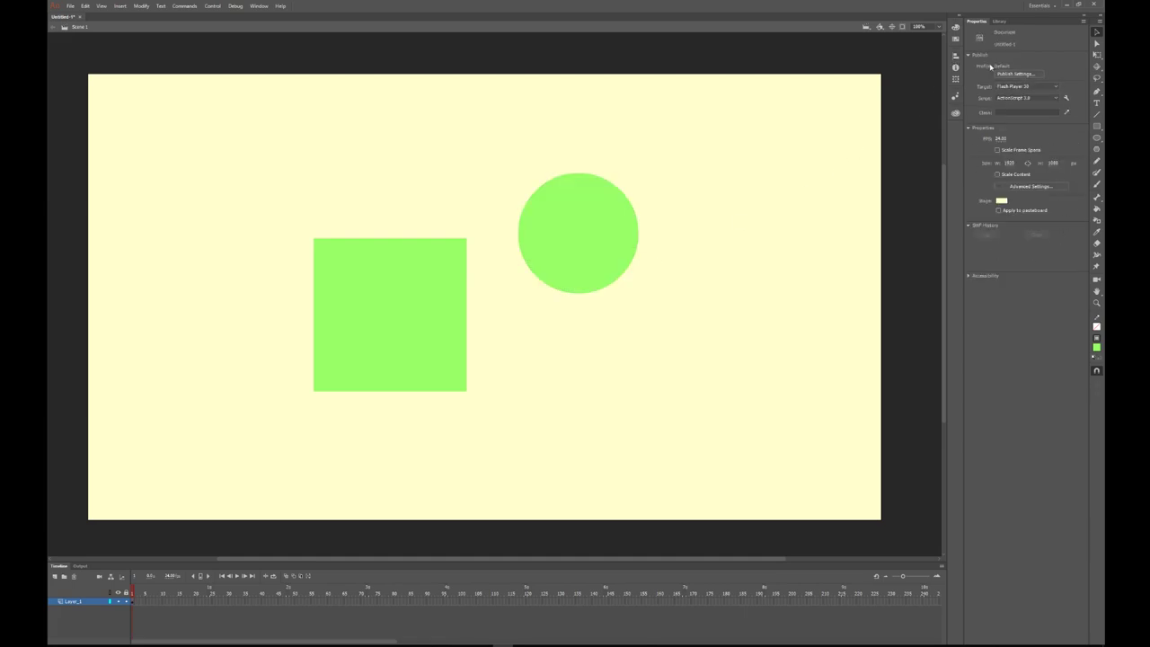
click(133, 602)
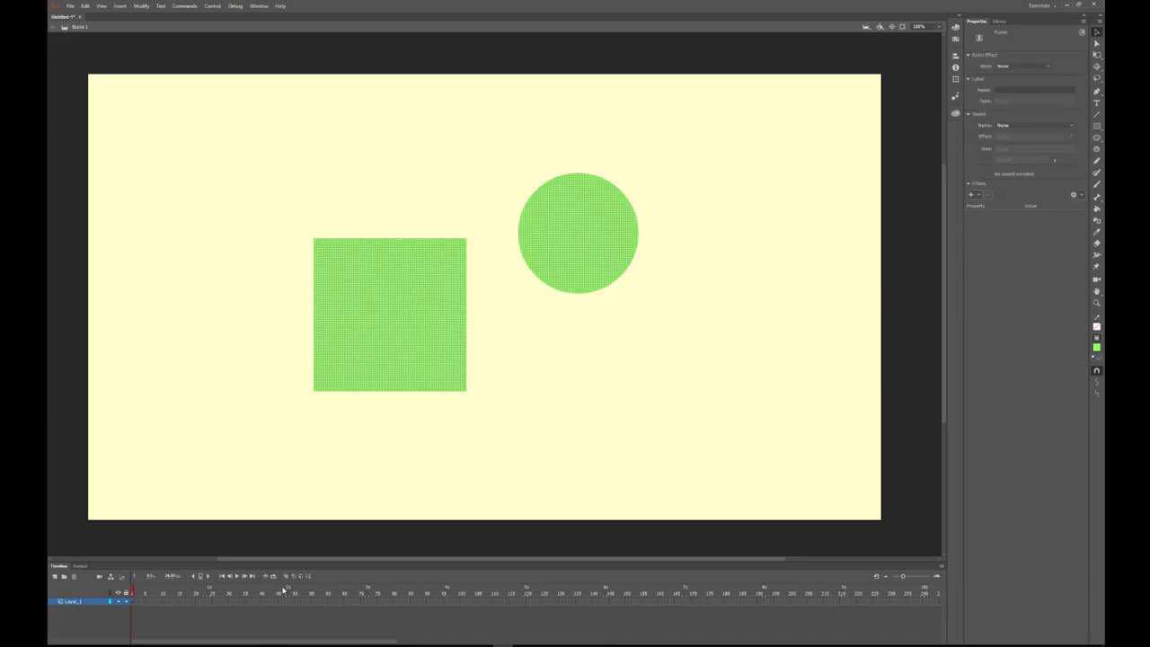
click(306, 462)
click(446, 298)
click(620, 208)
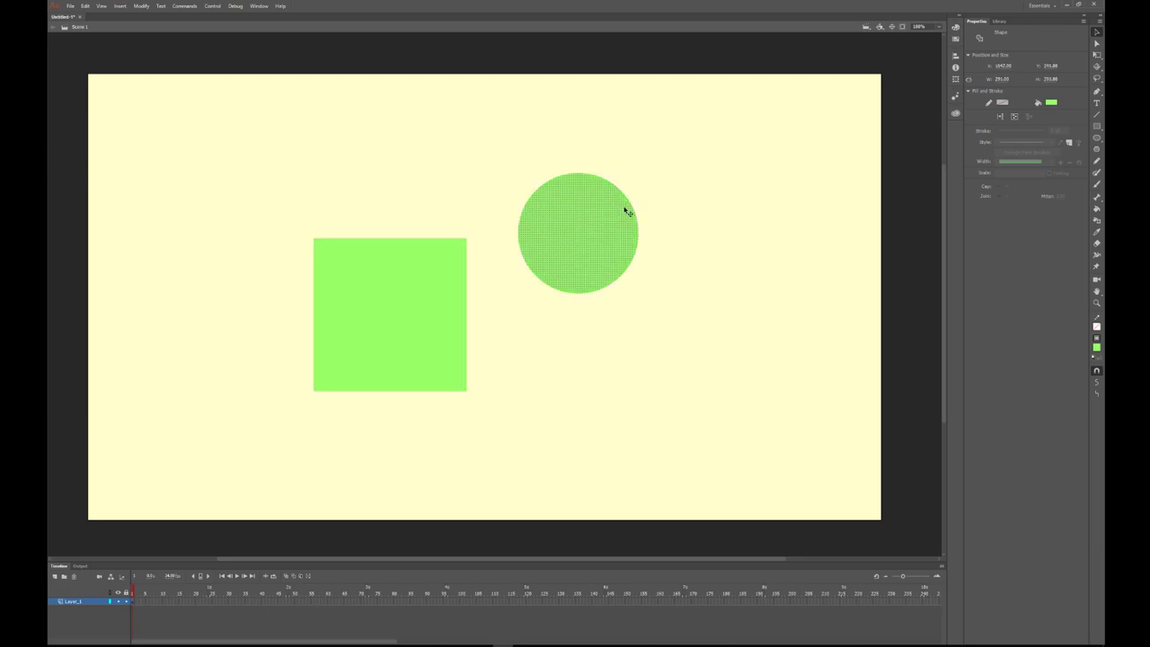
click(368, 306)
click(588, 208)
click(538, 306)
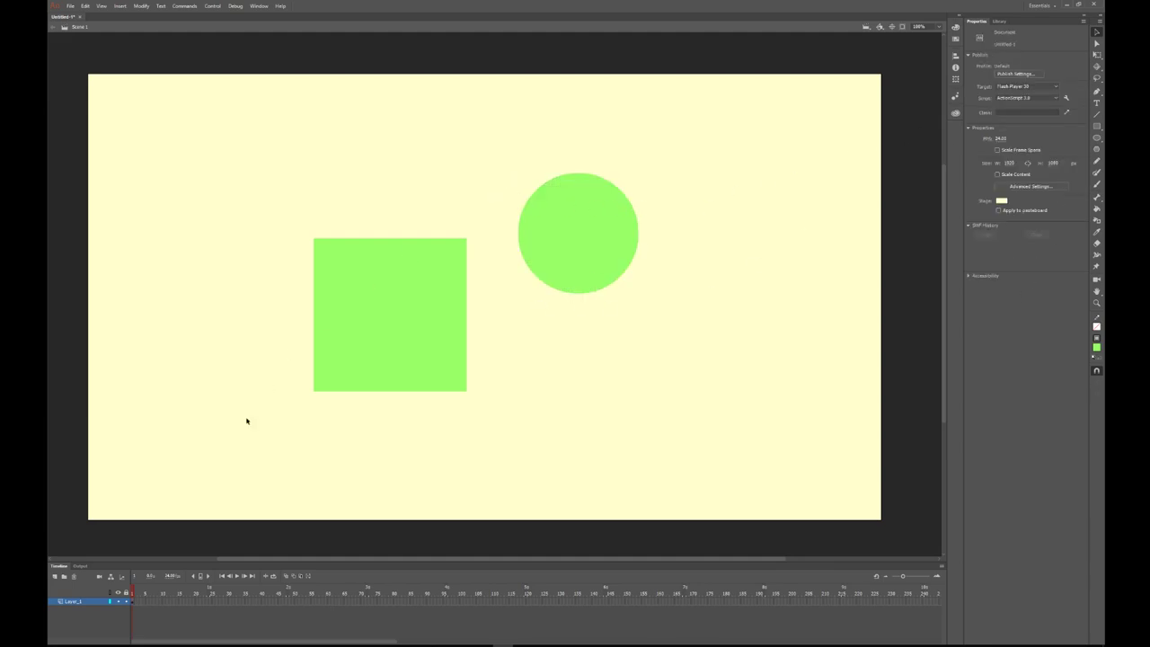
click(133, 604)
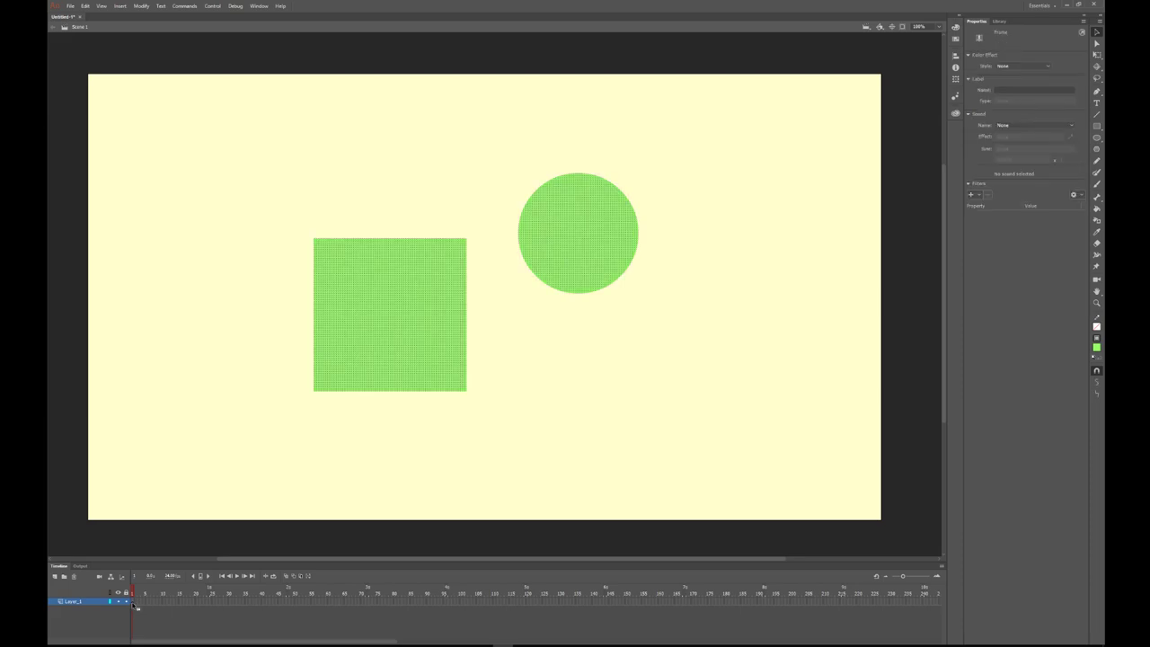
Change the circle's fill colour to yellow, leaving the square green
click(639, 363)
click(582, 283)
click(1051, 101)
click(903, 185)
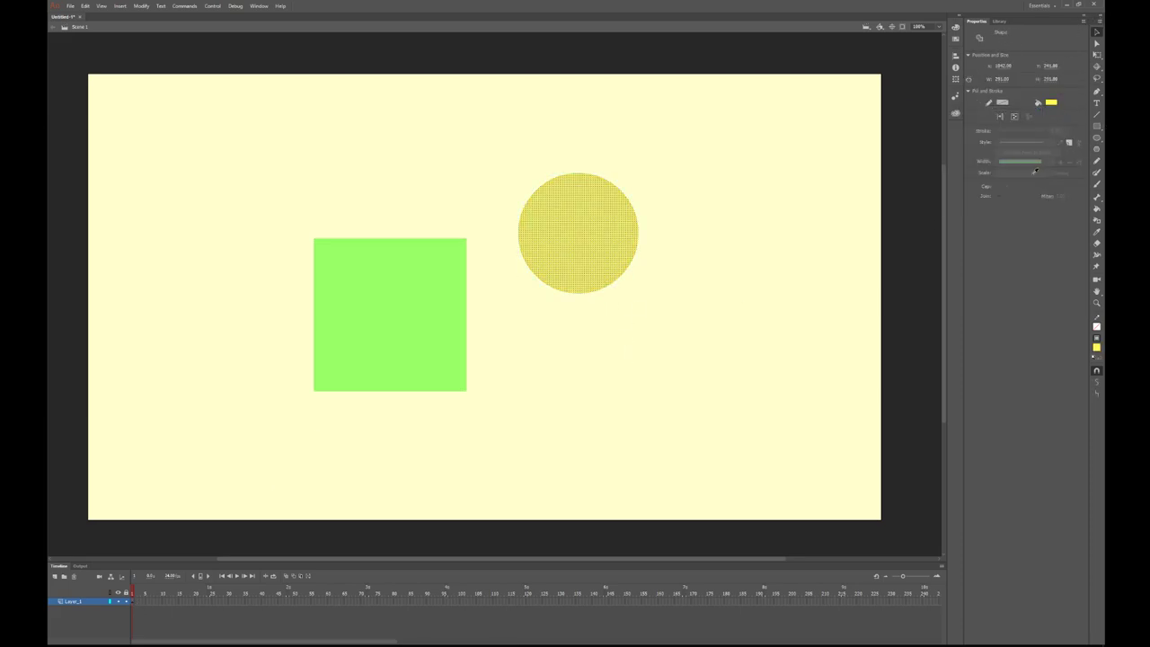
Select both the yellow circle and the green square
click(653, 212)
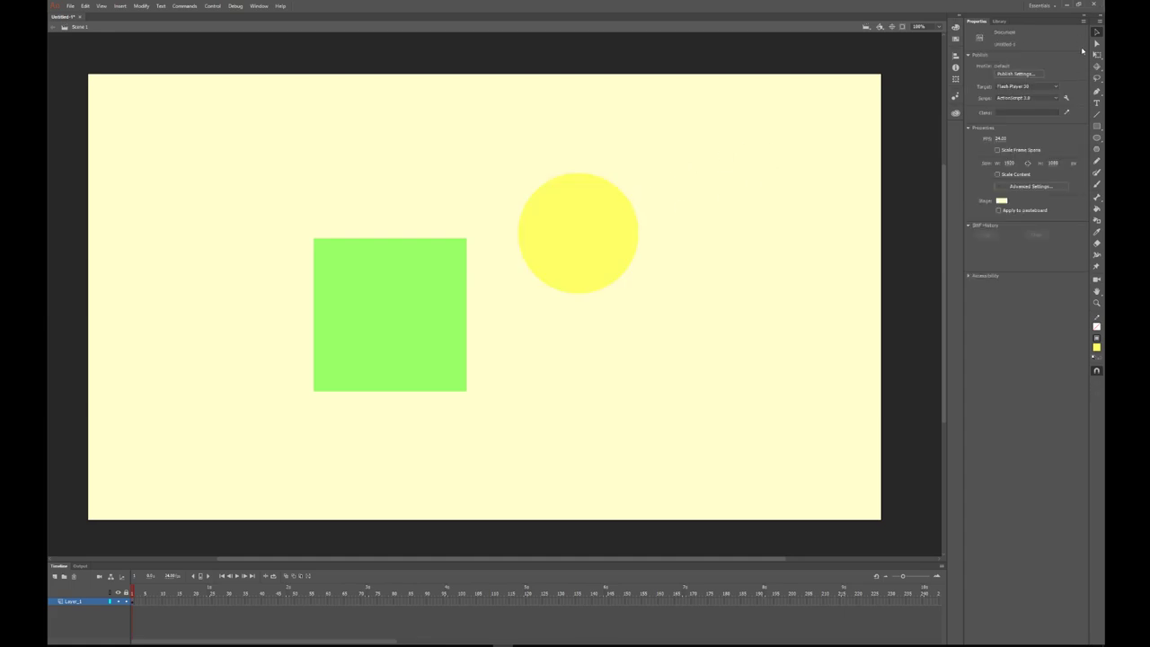
click(618, 212)
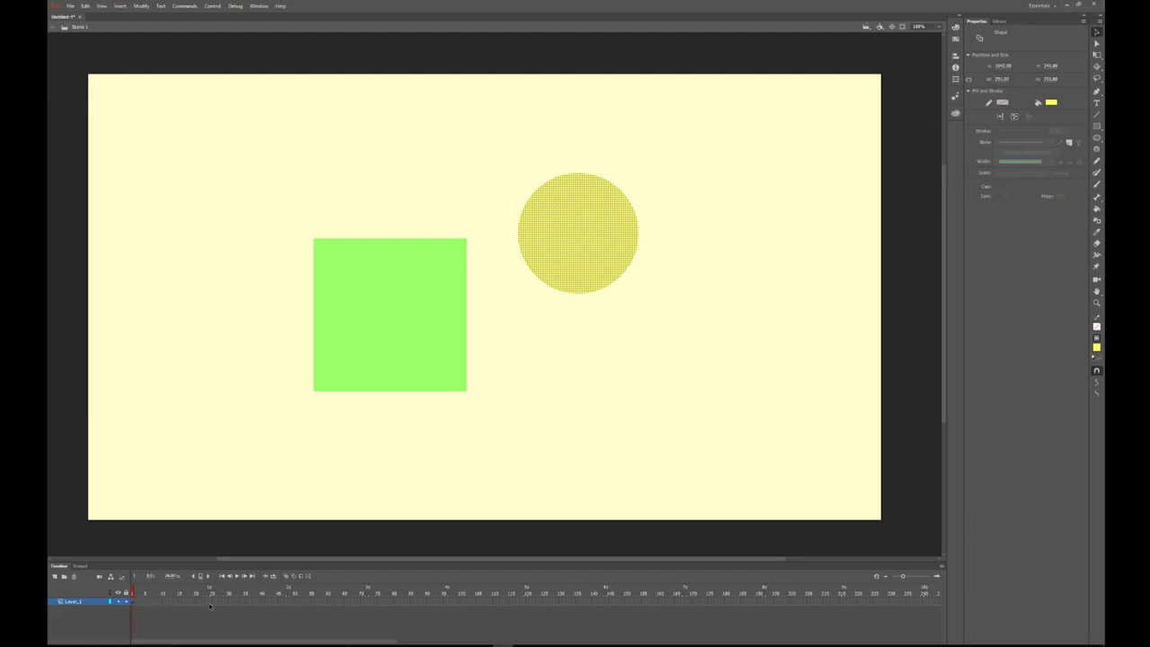
click(74, 602)
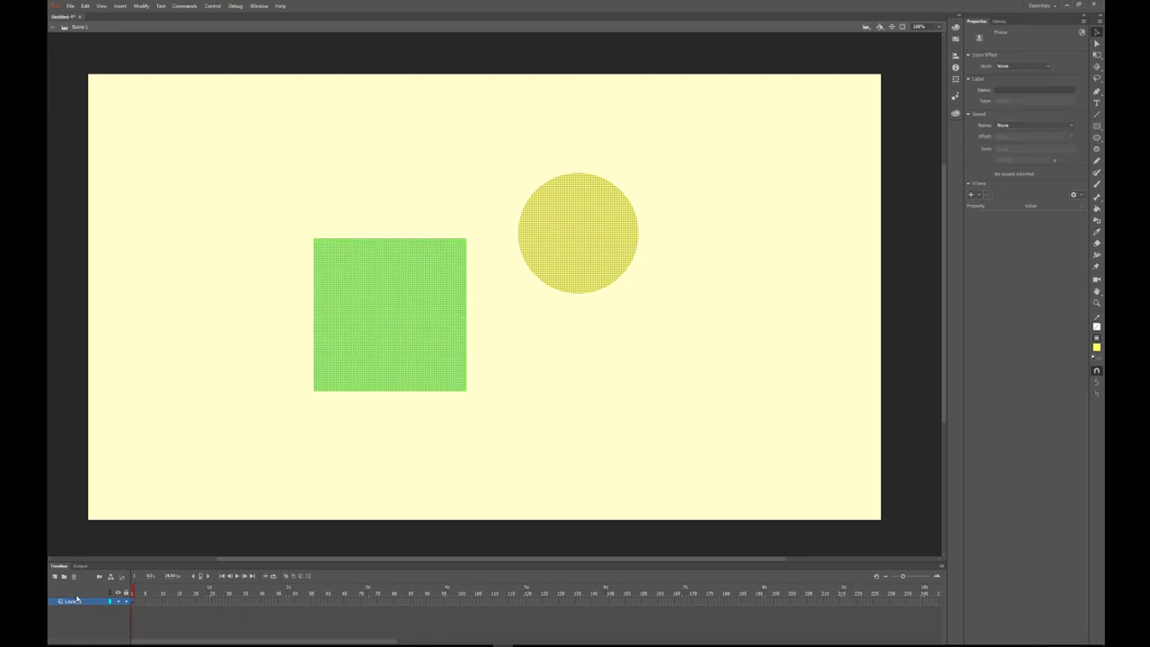
Select everything on the stage and delete the circle and square
click(483, 275)
key(ctrl+a)
key(Delete)
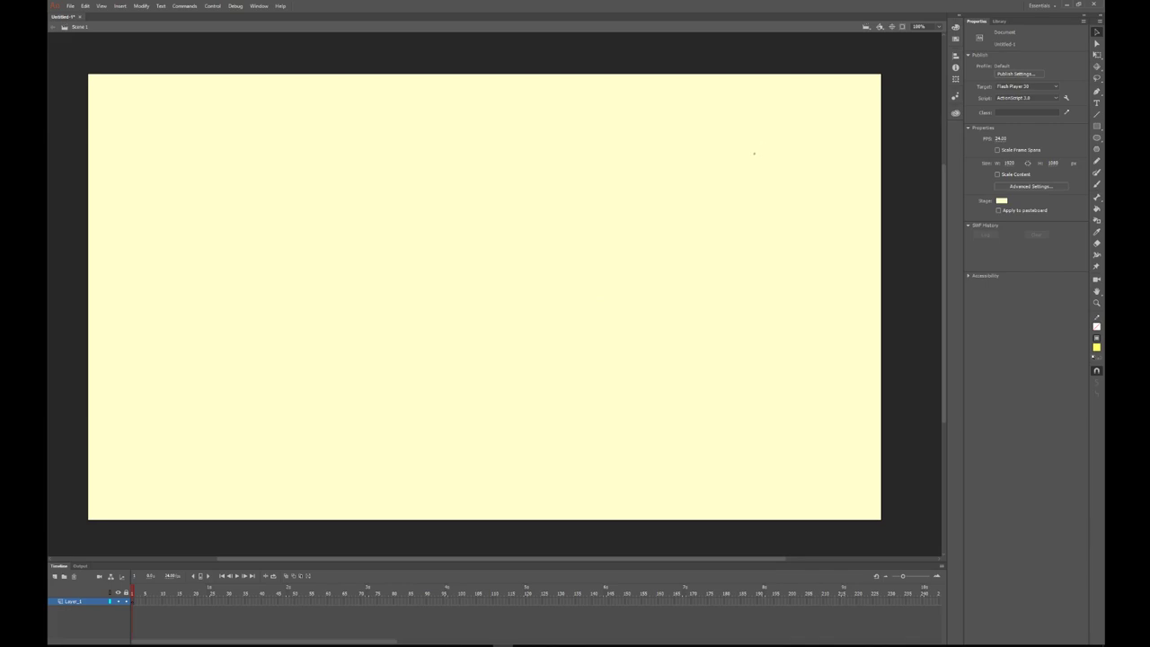
Brush a bright green hill outline across the lower stage and fill it solid green
key(b)
click(1038, 68)
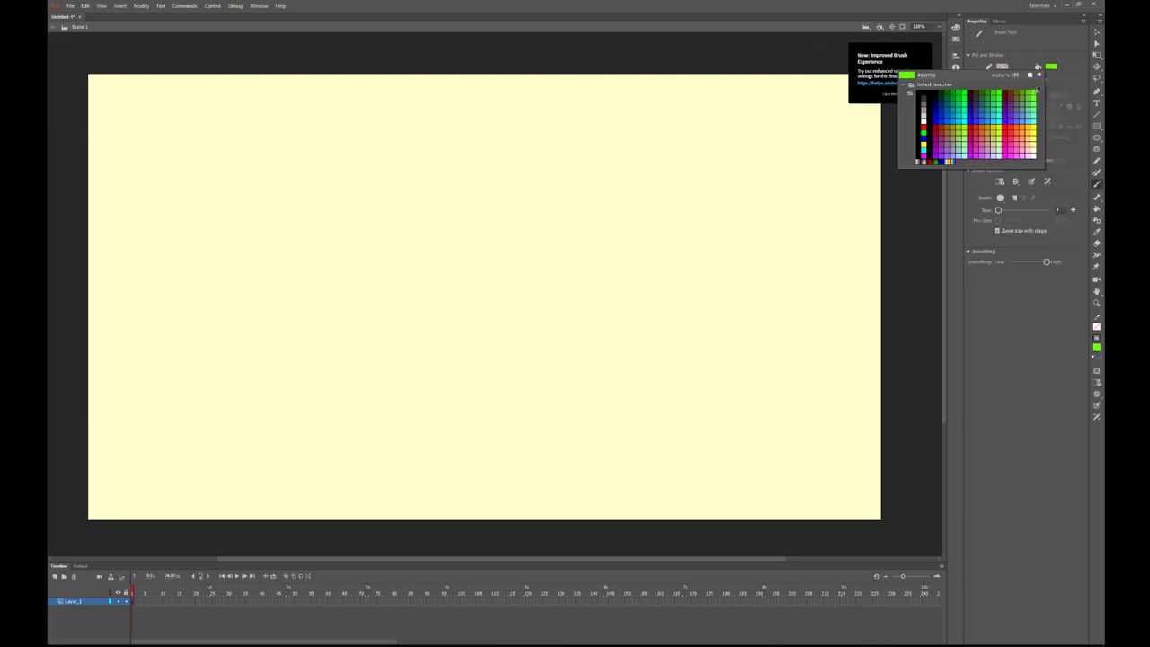
click(1036, 94)
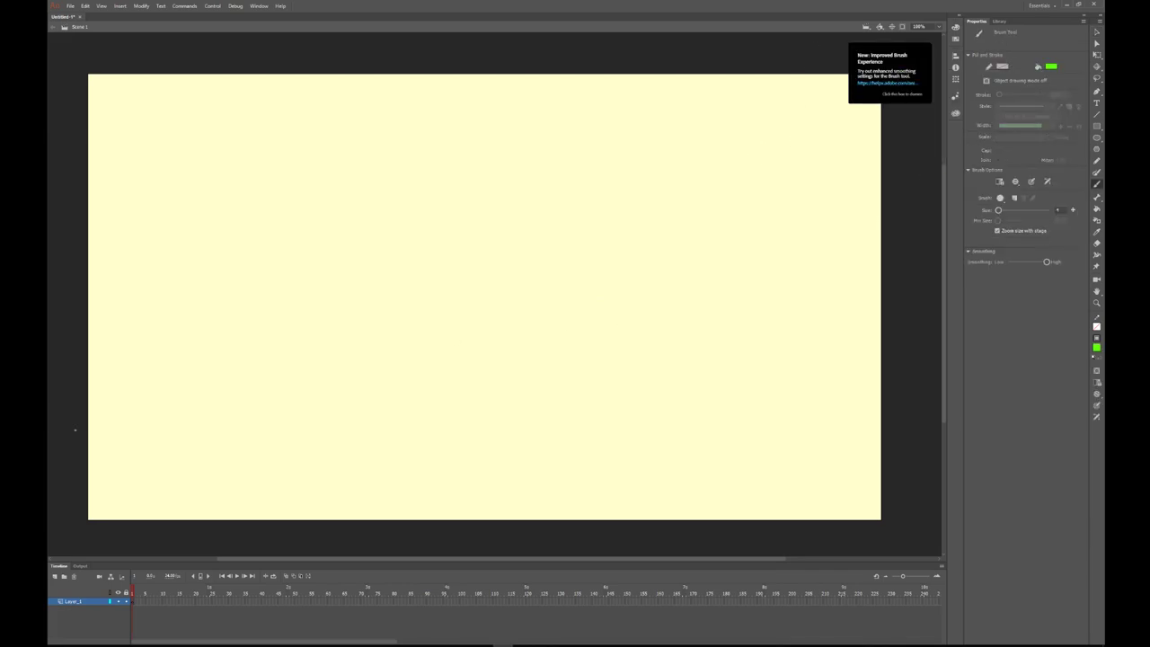
mouse_move(70, 378)
mouse_down()
mouse_move(212, 388)
mouse_move(467, 344)
mouse_move(1006, 320)
mouse_up()
mouse_move(940, 444)
mouse_down()
mouse_move(789, 517)
mouse_move(352, 548)
mouse_move(89, 518)
mouse_move(83, 373)
mouse_up()
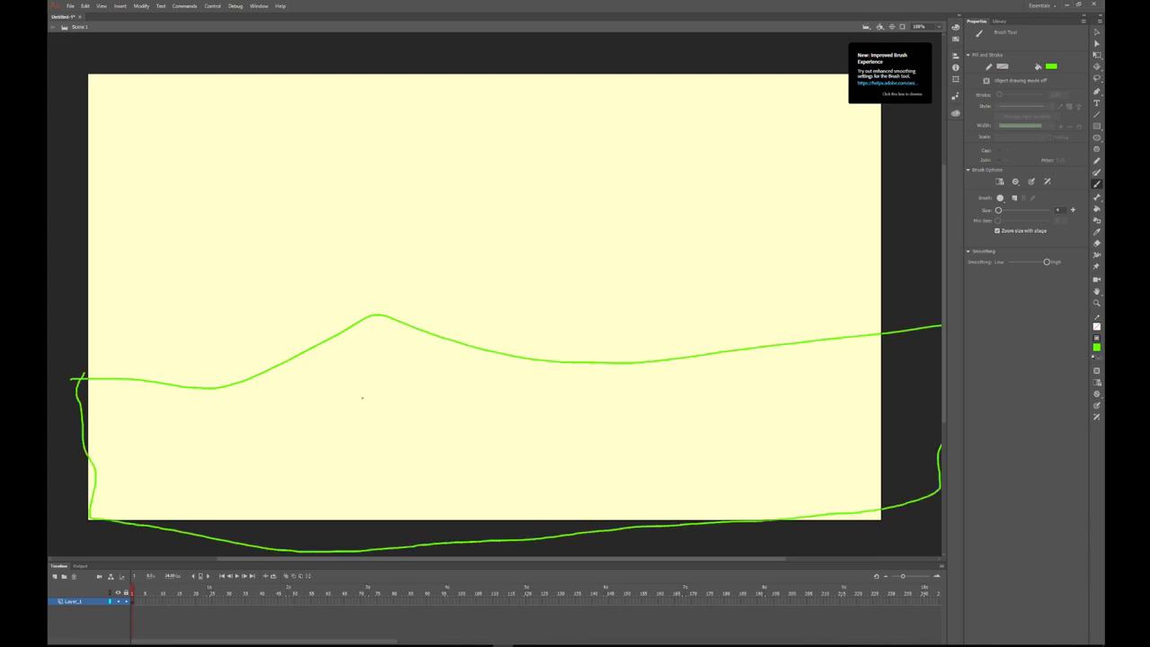
key(k)
click(501, 415)
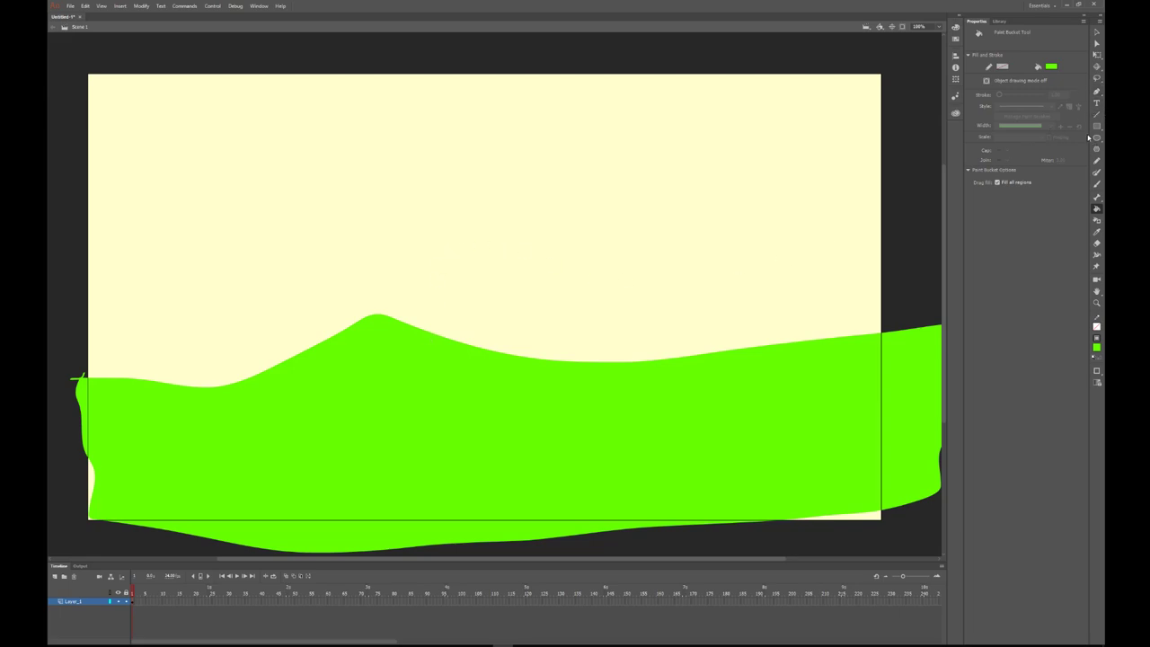
Rename the first layer to 'Grass'
double_click(72, 601)
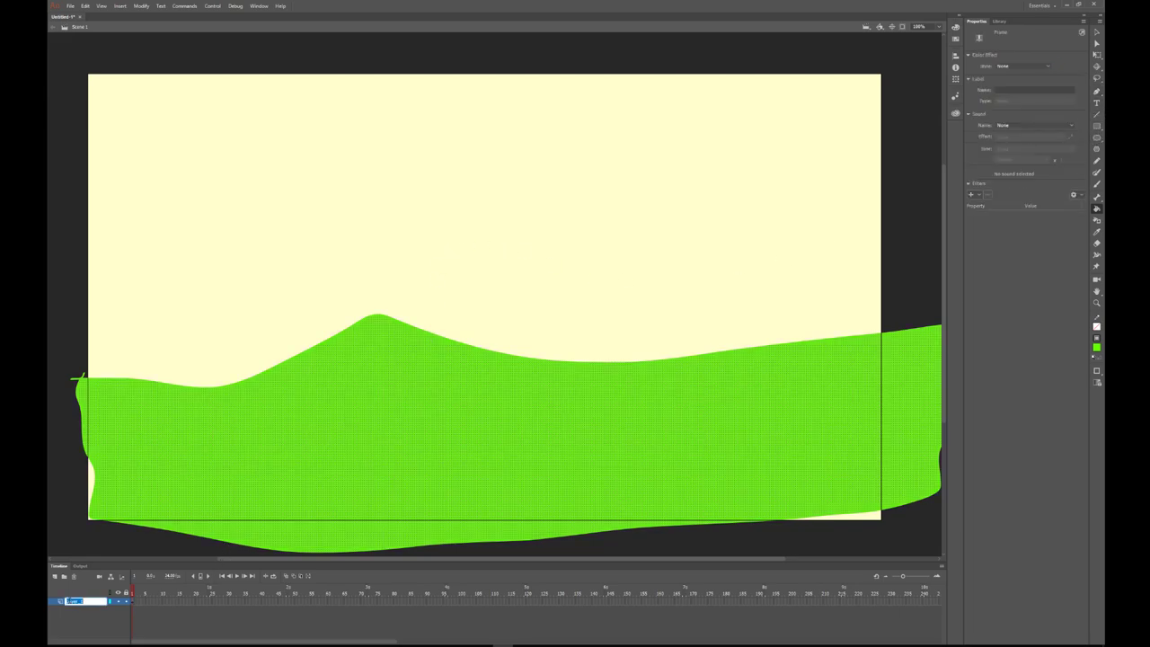
text(Grass)
key(Return)
click(58, 614)
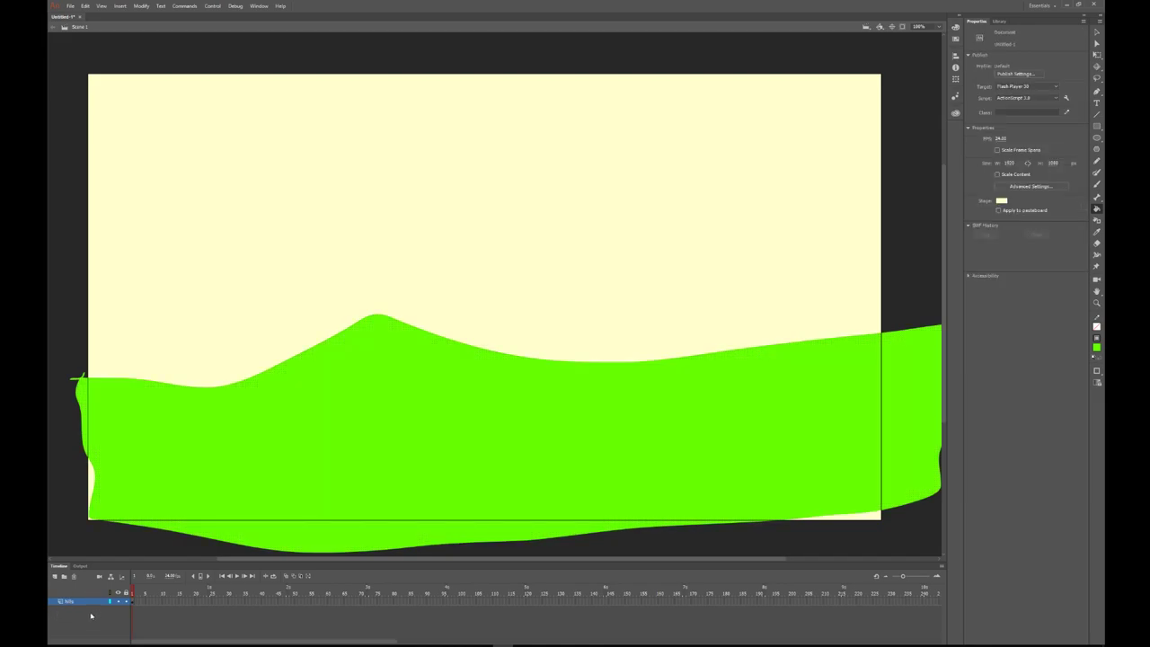
Add a new layer above it and name it 'sky'
click(54, 576)
double_click(70, 602)
text(sky)
key(Return)
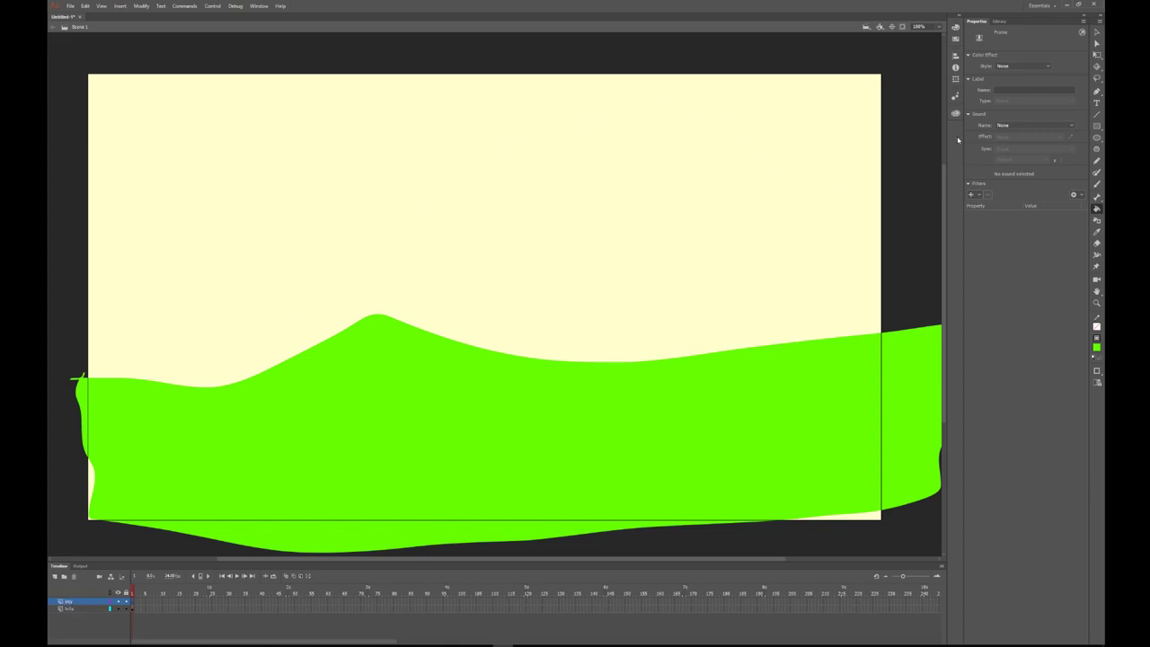
Draw a rectangle over the upper stage and give it a blue fill
click(1097, 126)
drag(83, 68, 914, 372)
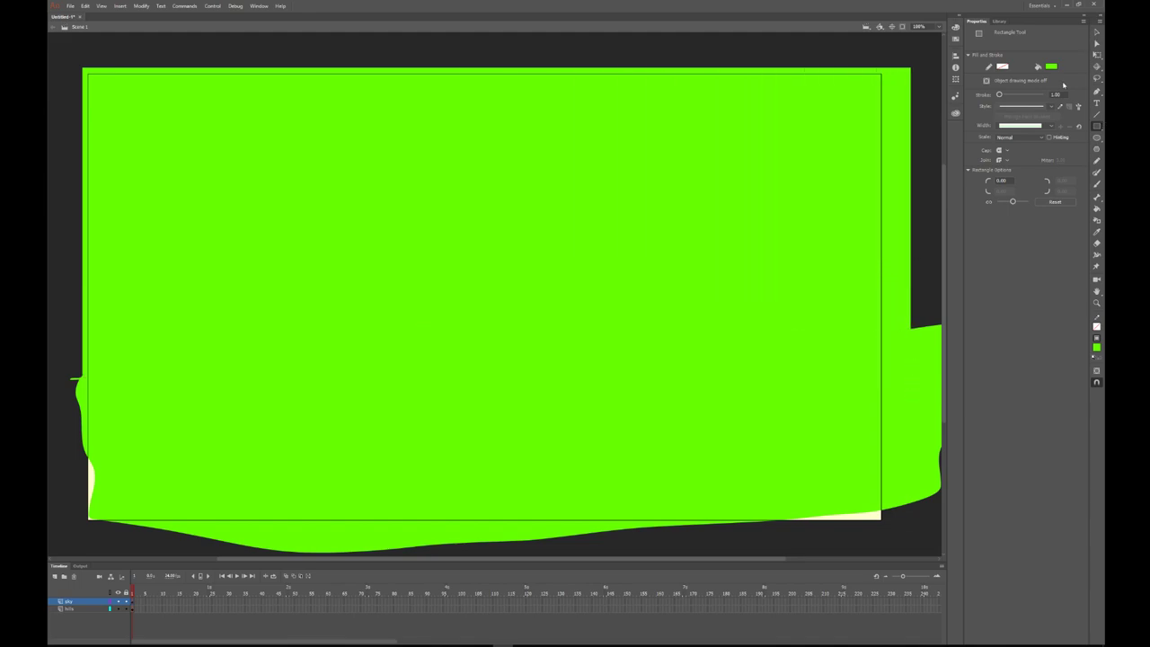
key(v)
click(539, 284)
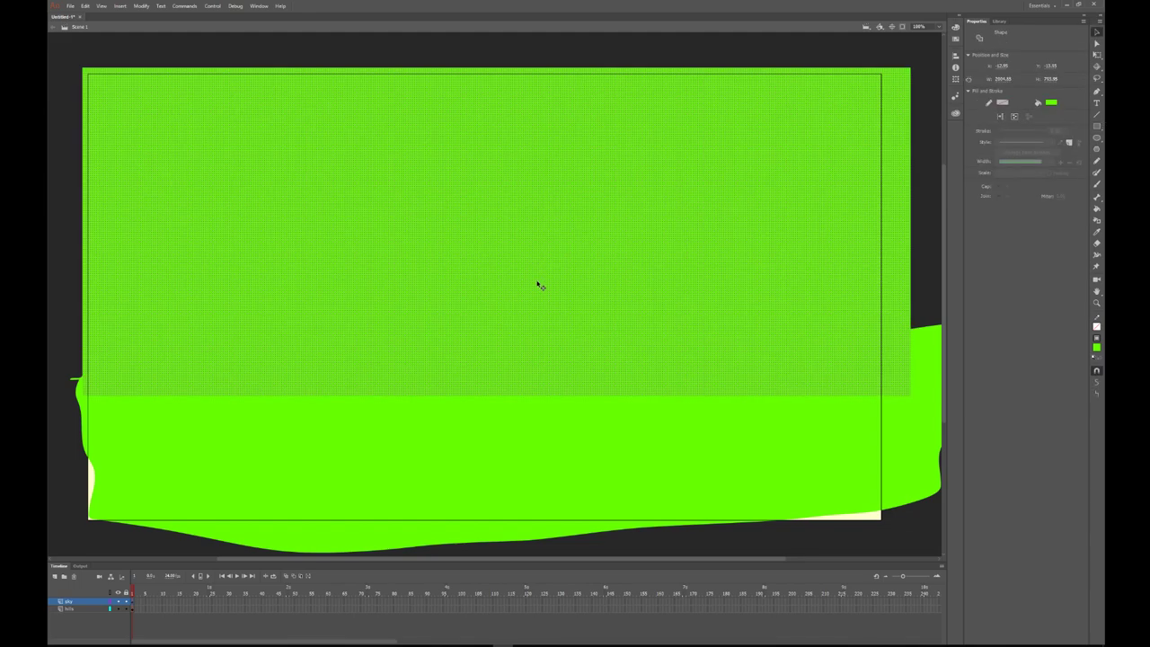
click(1052, 104)
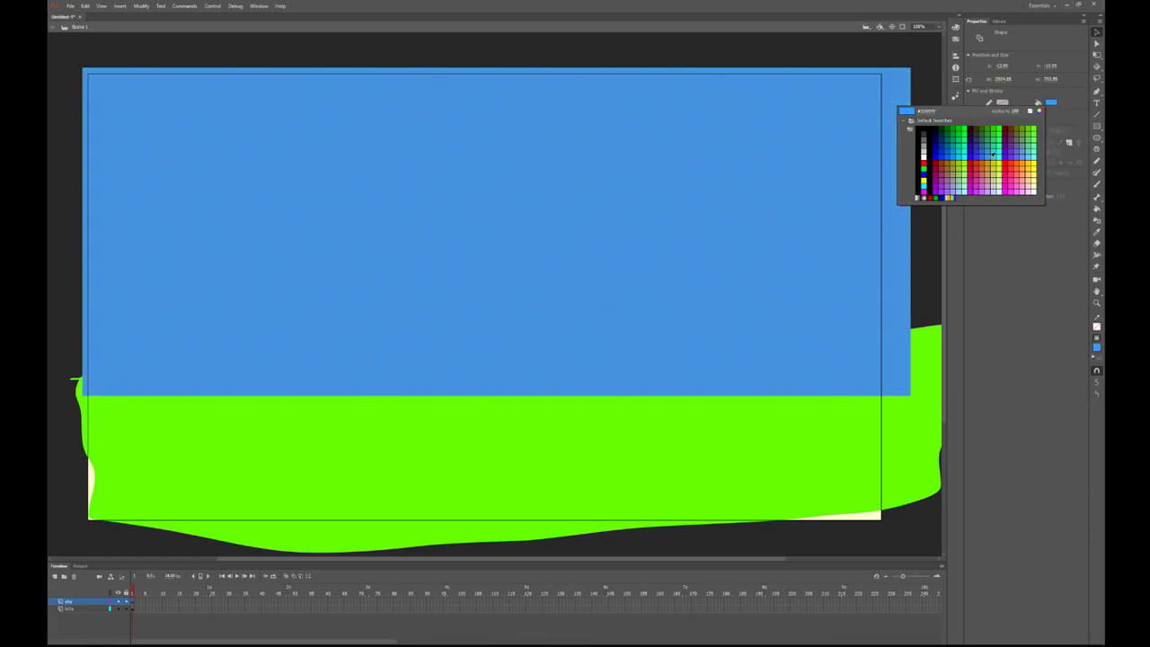
click(997, 151)
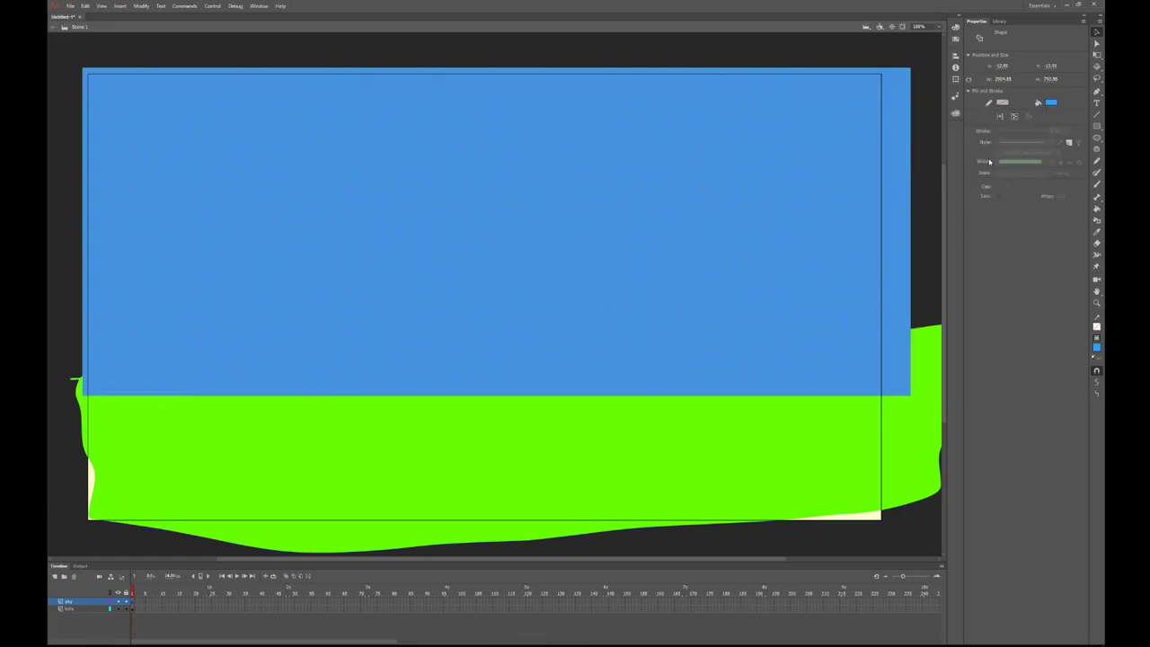
click(63, 602)
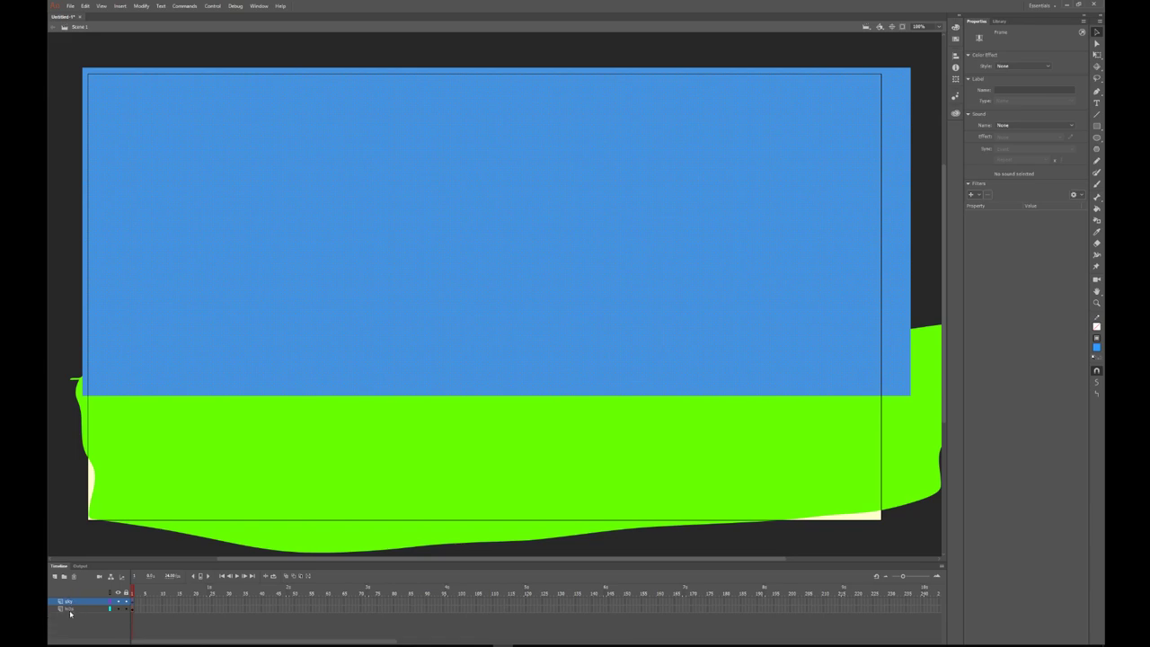
Move the sky layer below the hills layer in the Timeline
drag(71, 603, 69, 615)
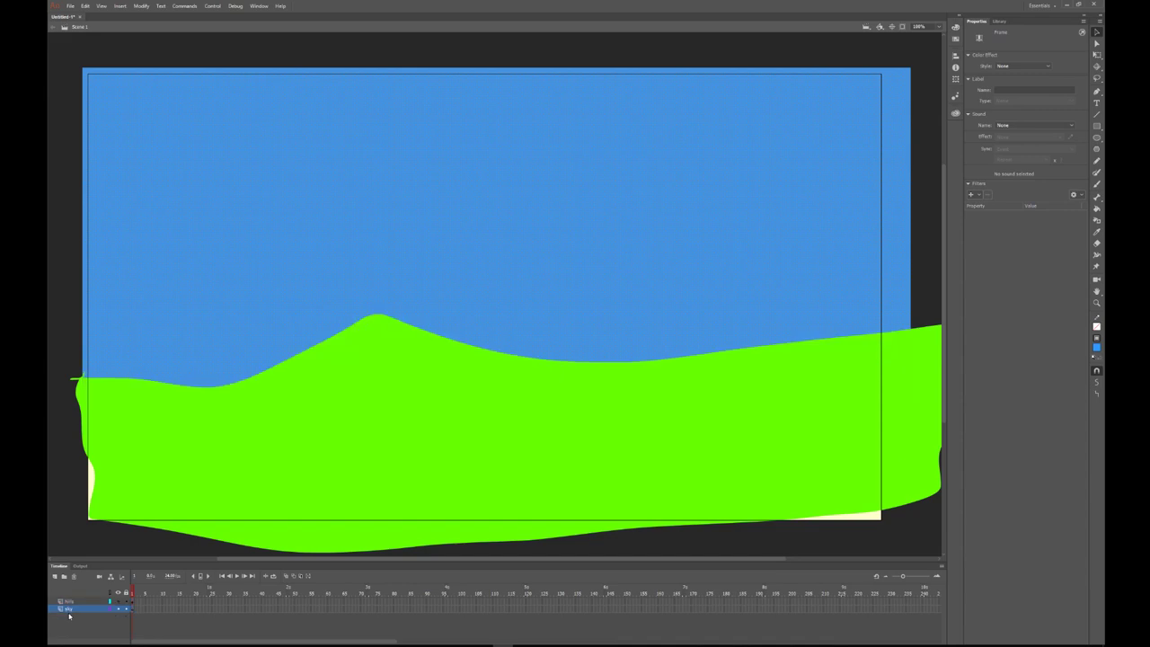